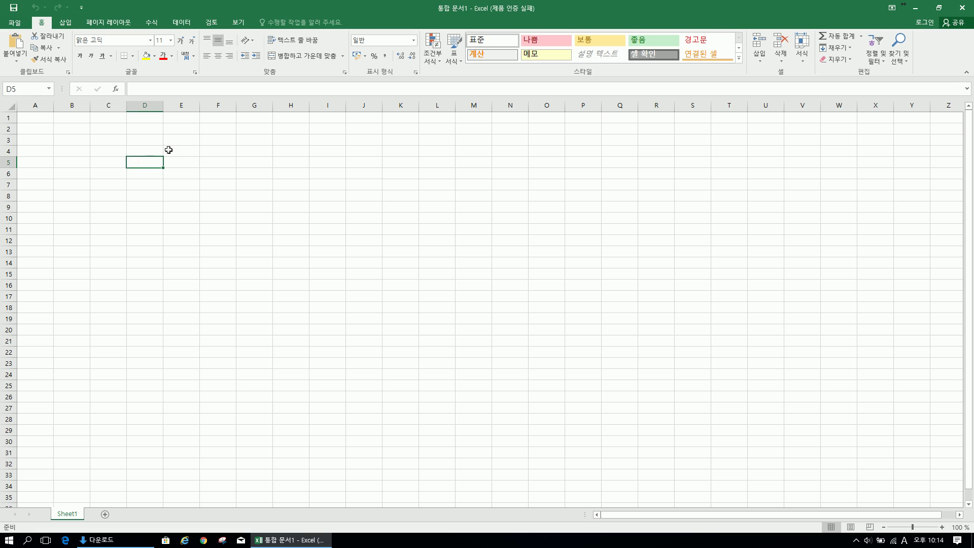
Look through the Formulas and Data tabs, show the Review tab, and select cell C4
click(202, 95)
click(151, 22)
click(183, 23)
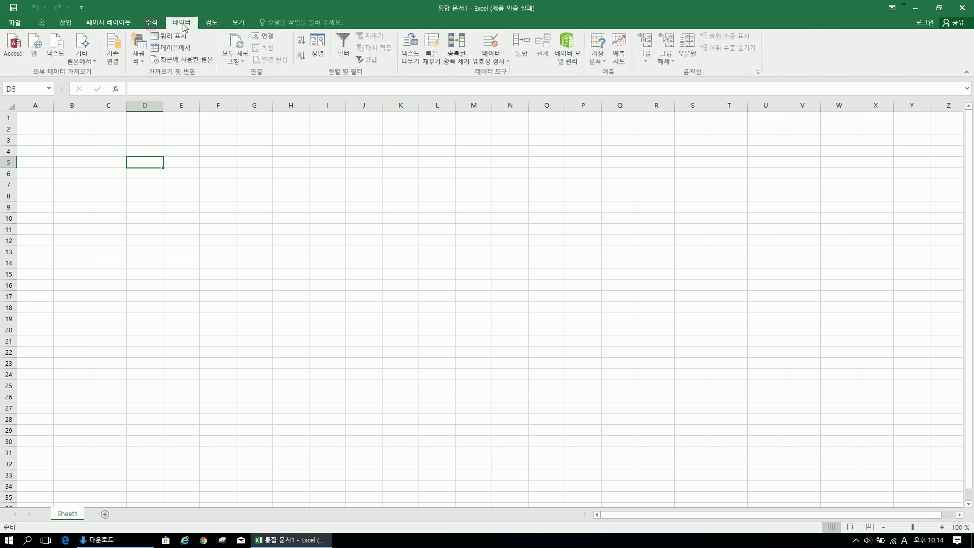
click(212, 23)
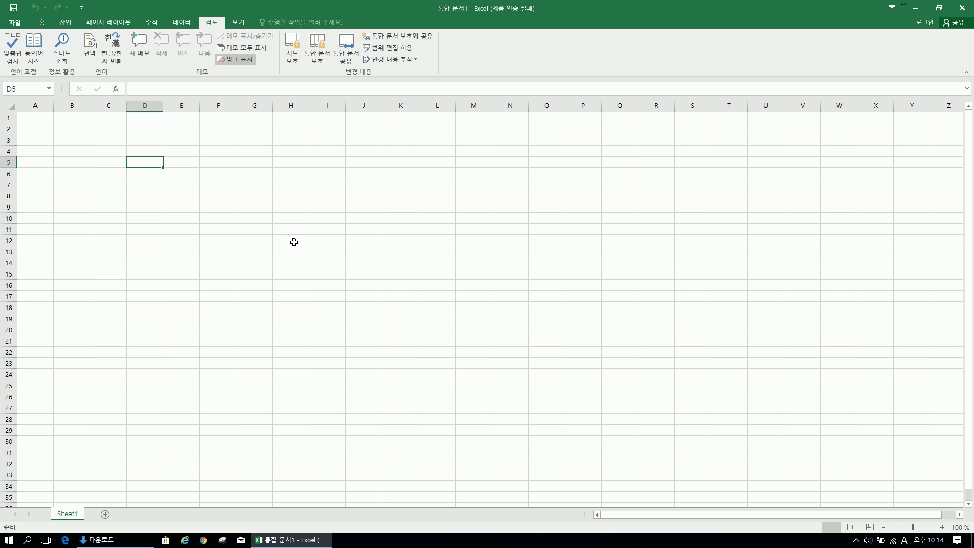
click(141, 146)
click(108, 153)
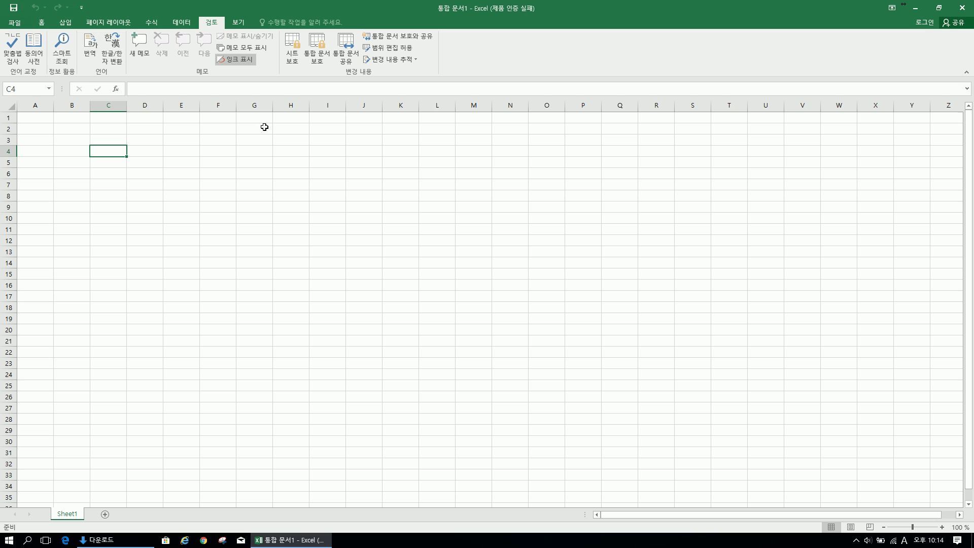
Enter the label 비밀번호를 모르는 엑셀파일 in cell C4
text(비밀번호를 모르는 엑셀파일)
key(ctrl+Return)
key(Return)
click(263, 164)
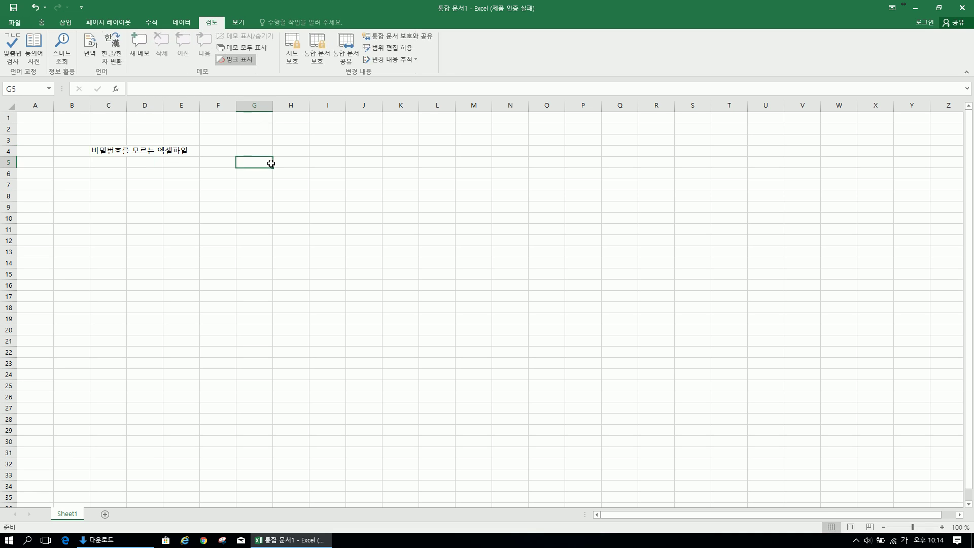
Protect the workbook structure with a password, entered and confirmed
click(319, 59)
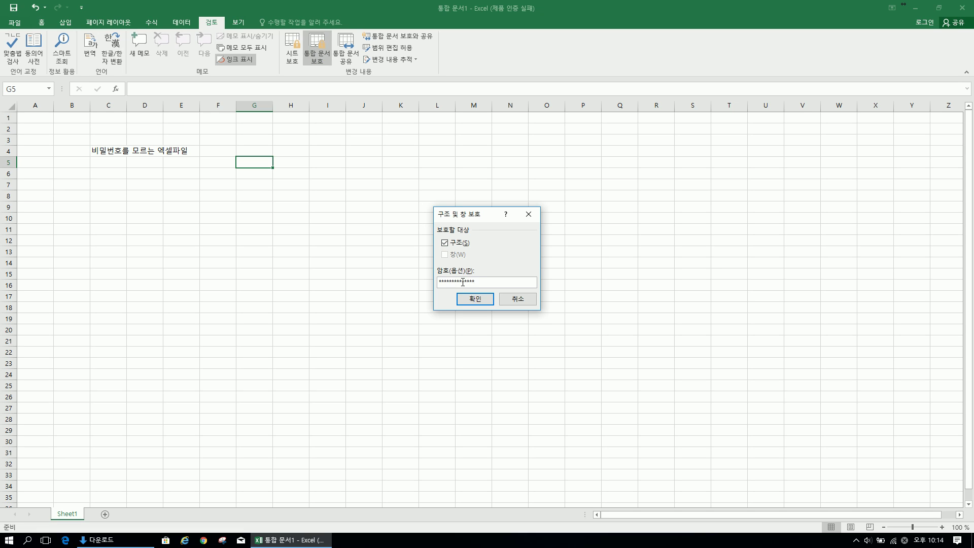
click(472, 302)
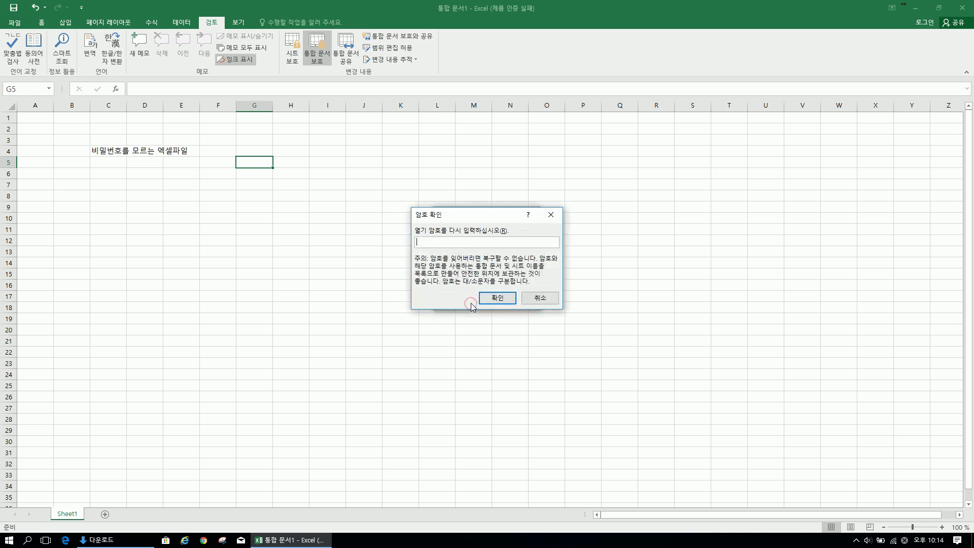
click(540, 298)
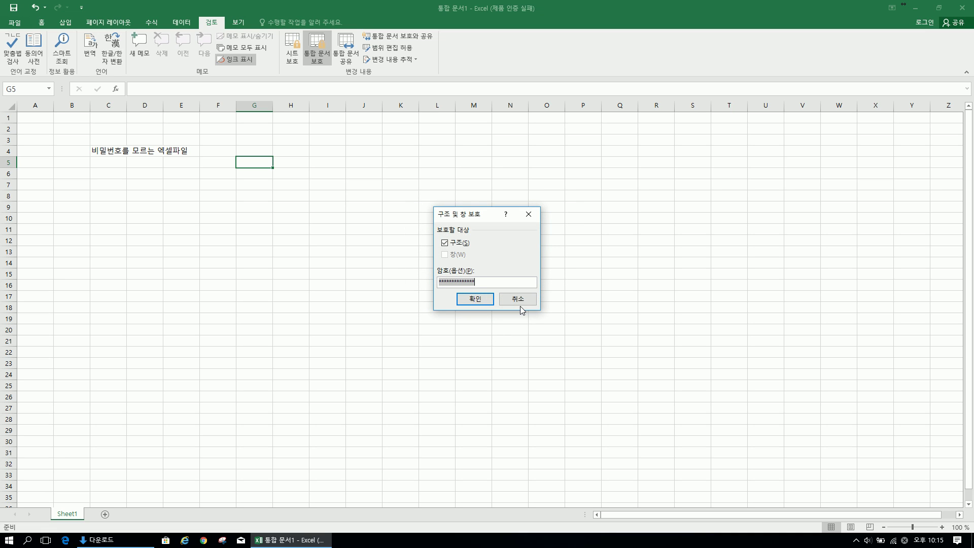
text(**)
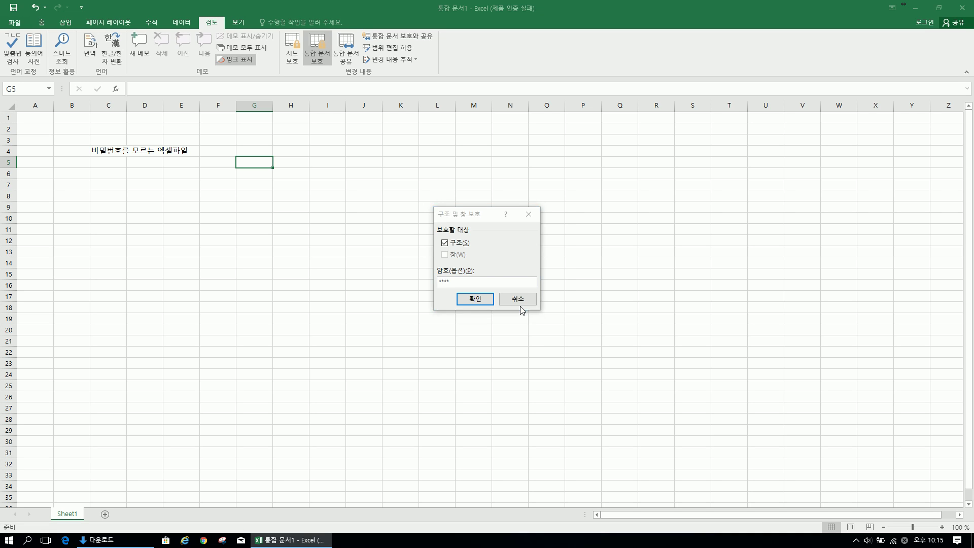
key(Return)
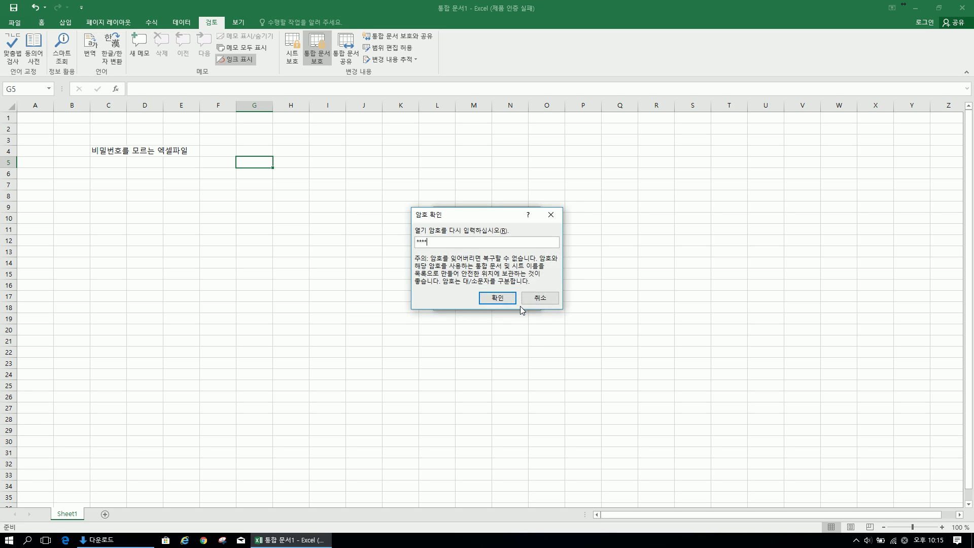
key(Return)
Type stray text ㄴㅇㄹㄴㅇㄹ in D5, then bring up the Save As page with Ctrl+S
click(185, 208)
click(155, 136)
click(108, 152)
click(288, 206)
click(181, 173)
click(145, 163)
text(ㄴㅇㄹㄴㅇㄹ)
click(227, 209)
key(ctrl+s)
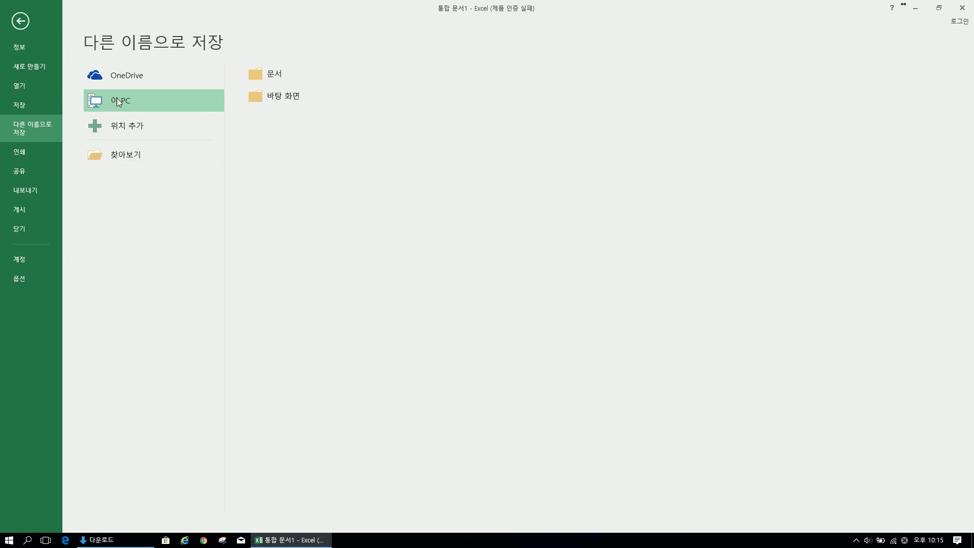
Save the workbook in Downloads as 비밀번호 모름.xlsx
click(269, 72)
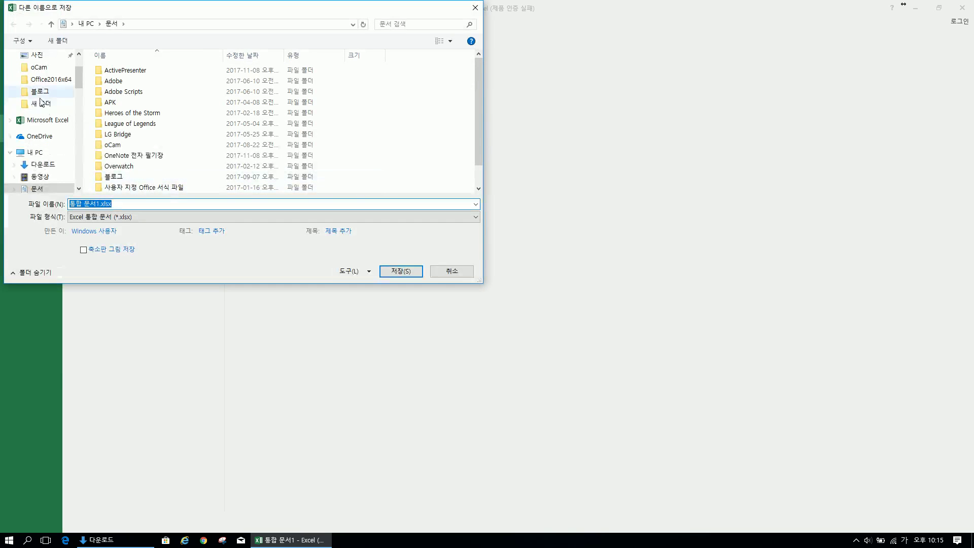
scroll(45, 84, up, 2)
click(46, 77)
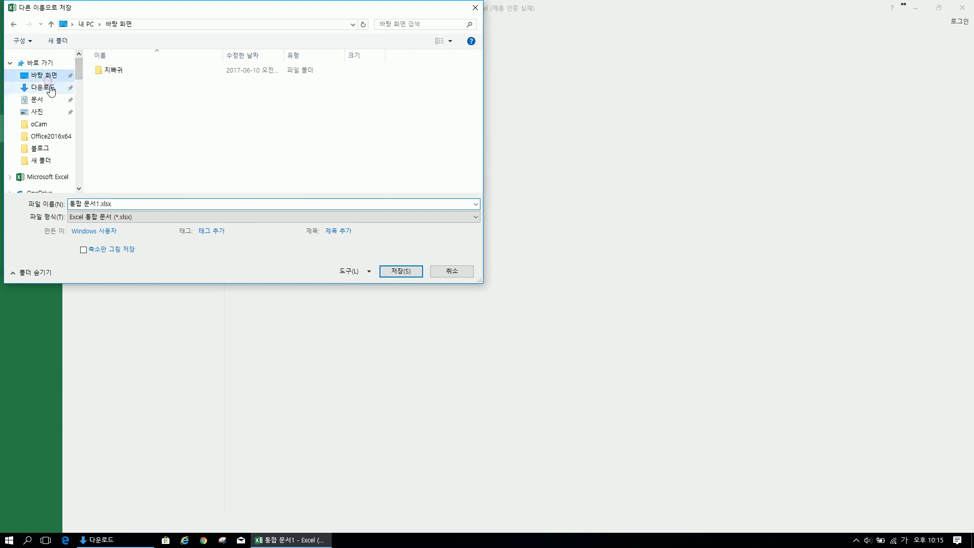
click(50, 88)
triple_click(124, 205)
text(미)
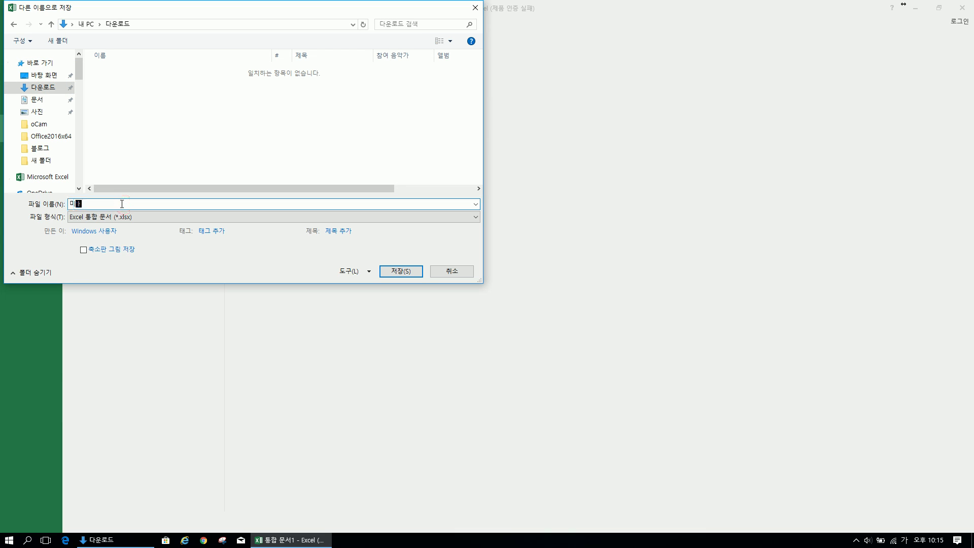
text(밀번호 모름)
key(Return)
Delete the stray text from D5 and enter fas in cell E4
click(271, 190)
click(133, 141)
click(146, 166)
key(Delete)
key(Right)
key(Up)
text(ㄹㅁㄴ)
key(Return)
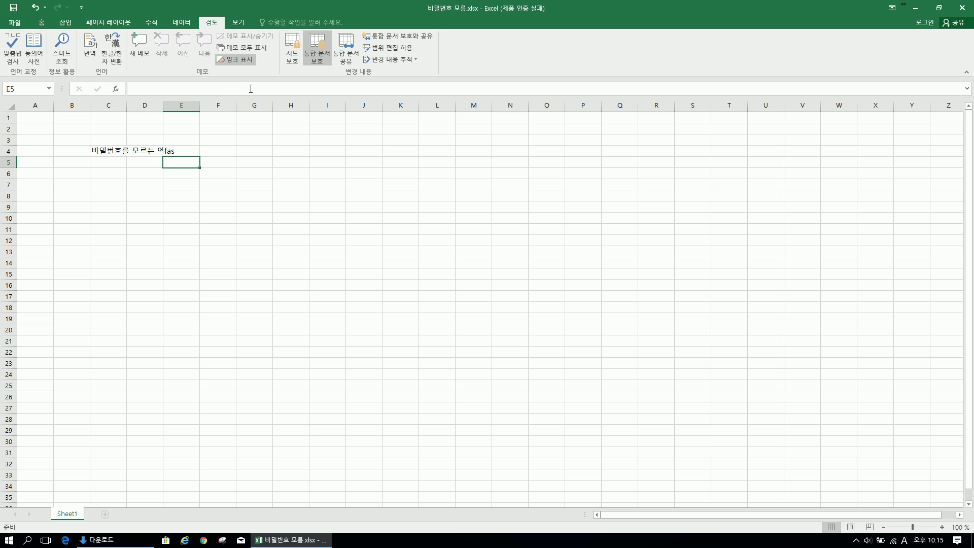
Confirm a new sheet can't be added, then delete the stray fas entry from E4
click(139, 400)
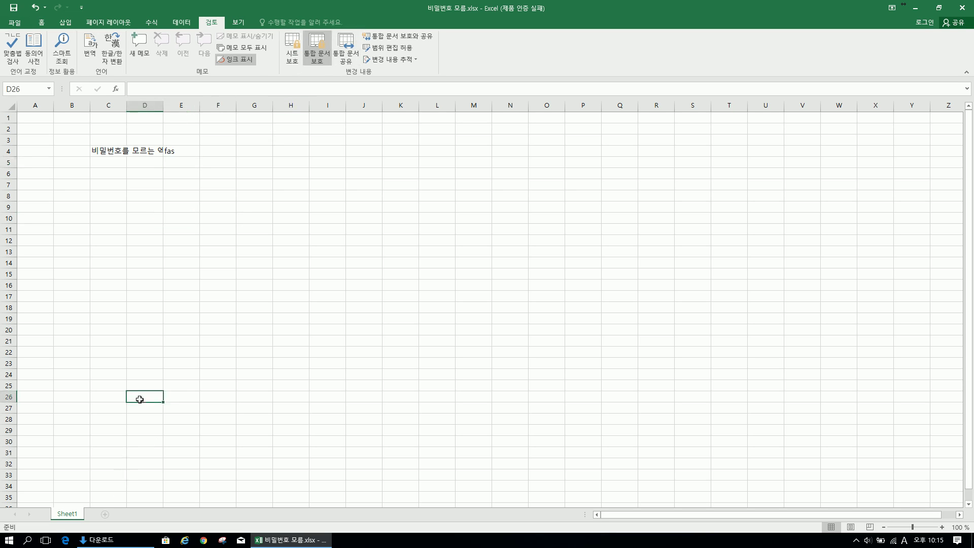
click(105, 515)
click(191, 148)
key(Delete)
key(Down)
key(Left)
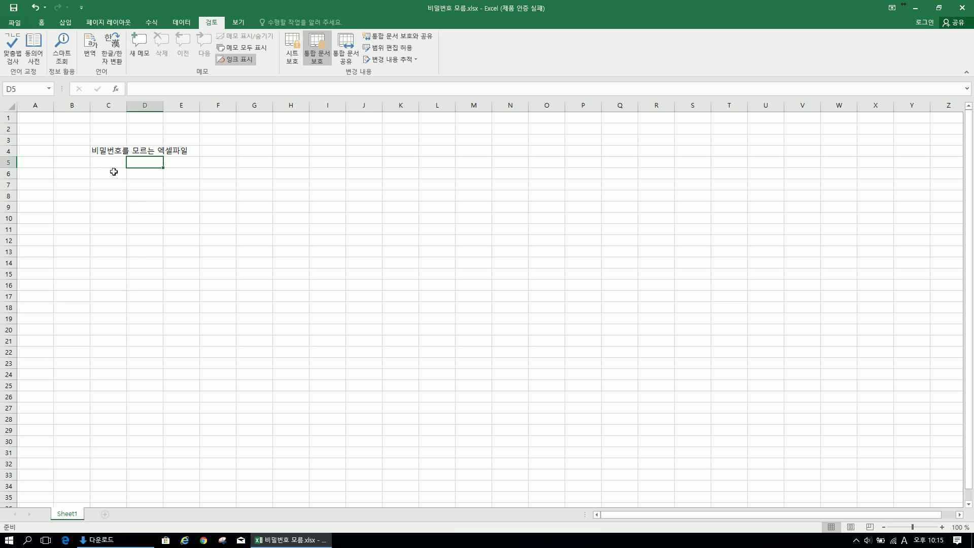
Retry adding a sheet, then bring up the Unprotect Workbook password prompt
click(124, 232)
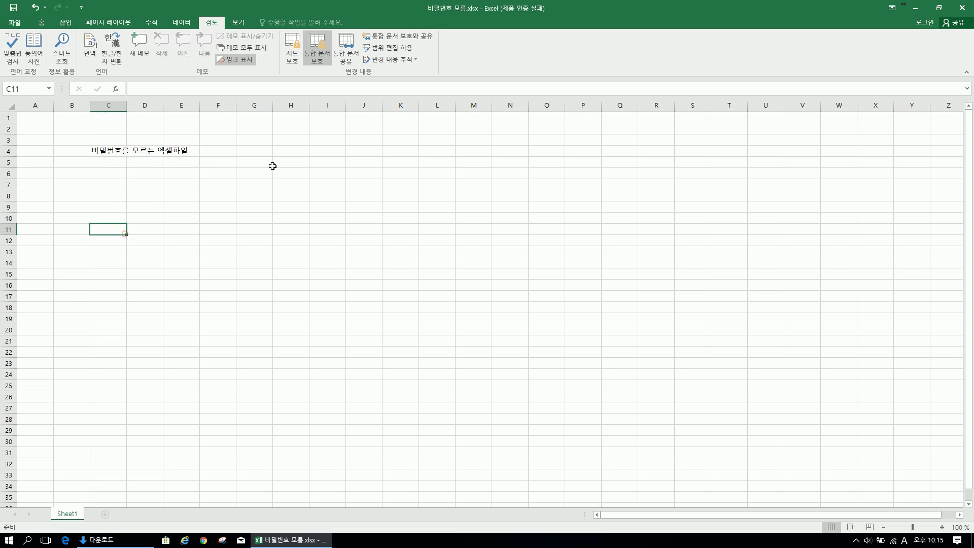
click(239, 172)
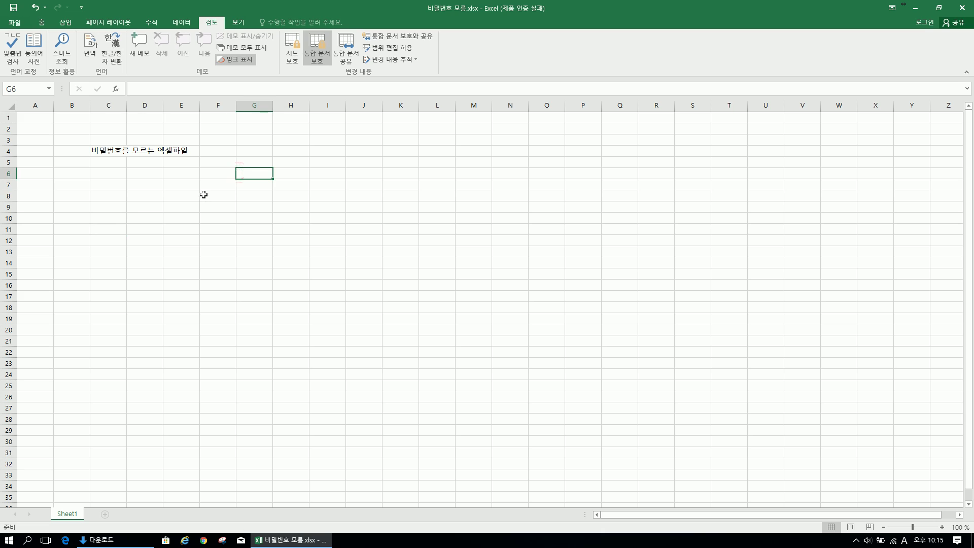
click(103, 515)
click(322, 48)
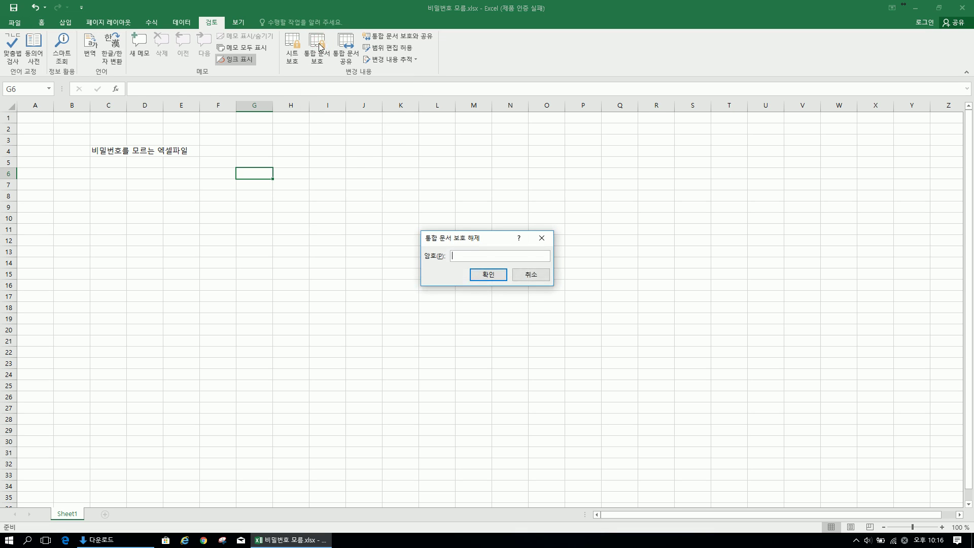
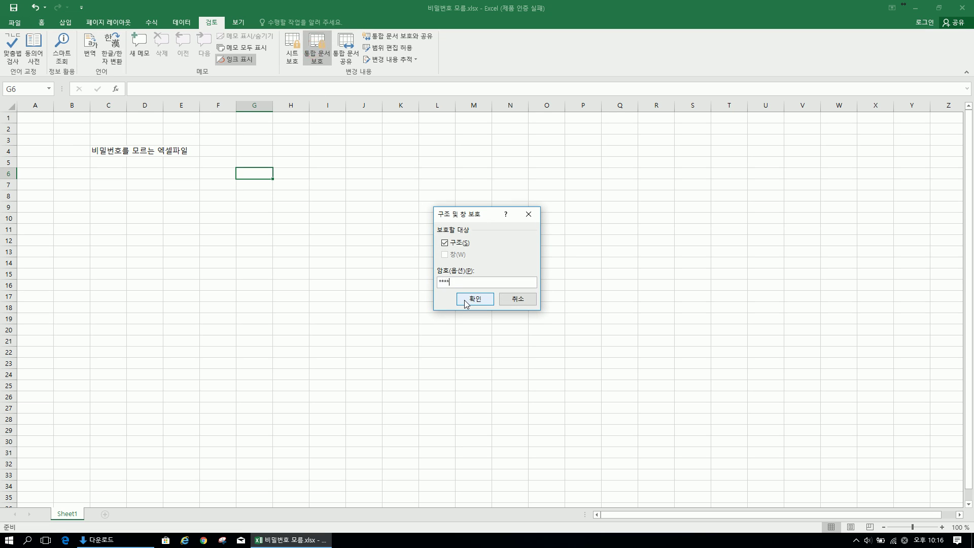
Protect the workbook structure with a password, re-entering the password to confirm it
click(466, 300)
text(1234)
key(Return)
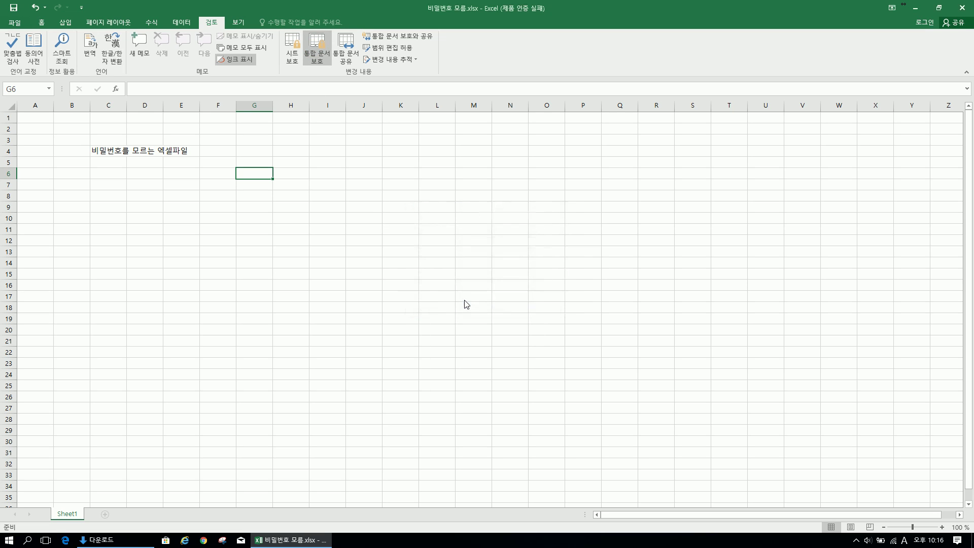
Select several cells on the sheet, ending with the range E14:F15
click(214, 205)
click(130, 247)
click(174, 181)
click(126, 467)
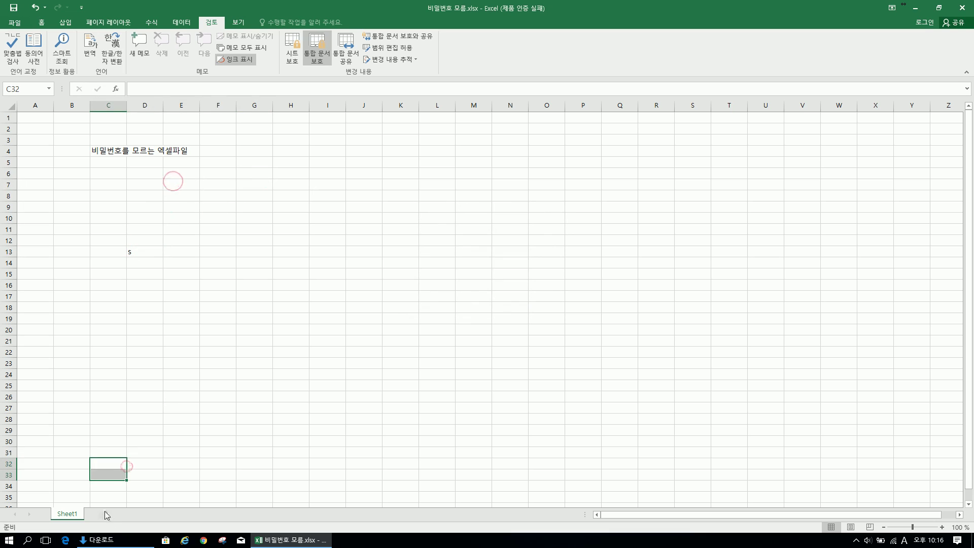
drag(192, 273, 218, 263)
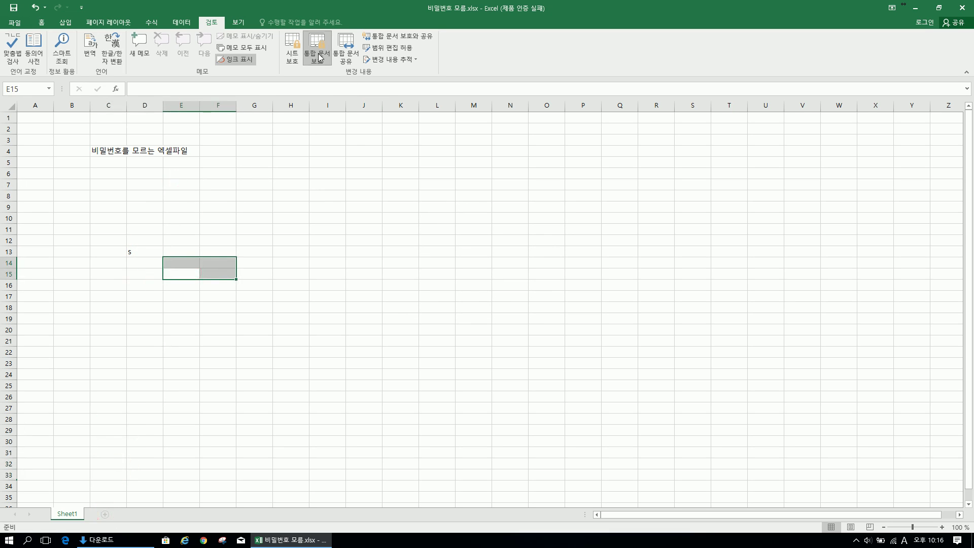
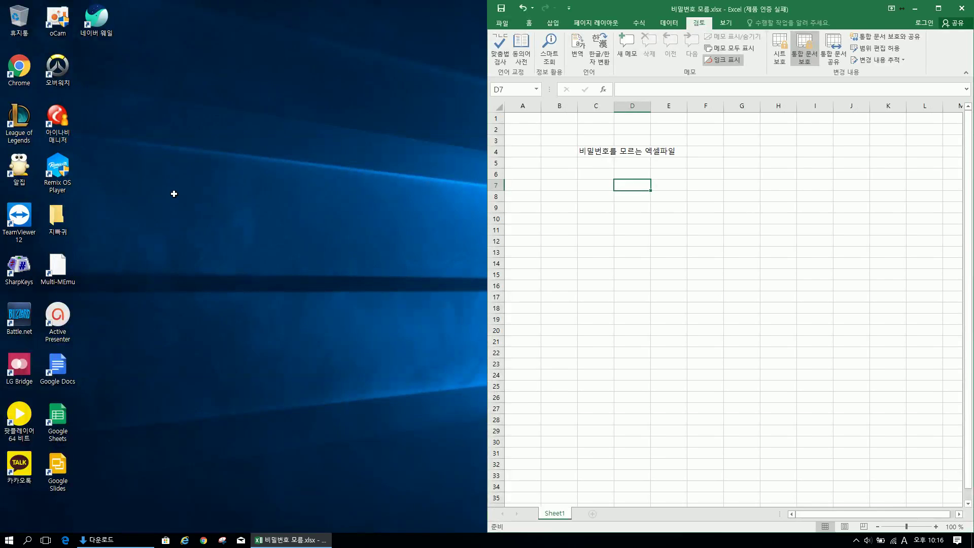
Create a new blank workbook snapped to the left half and enter '비밀번호 아는 파일' in C4
click(727, 218)
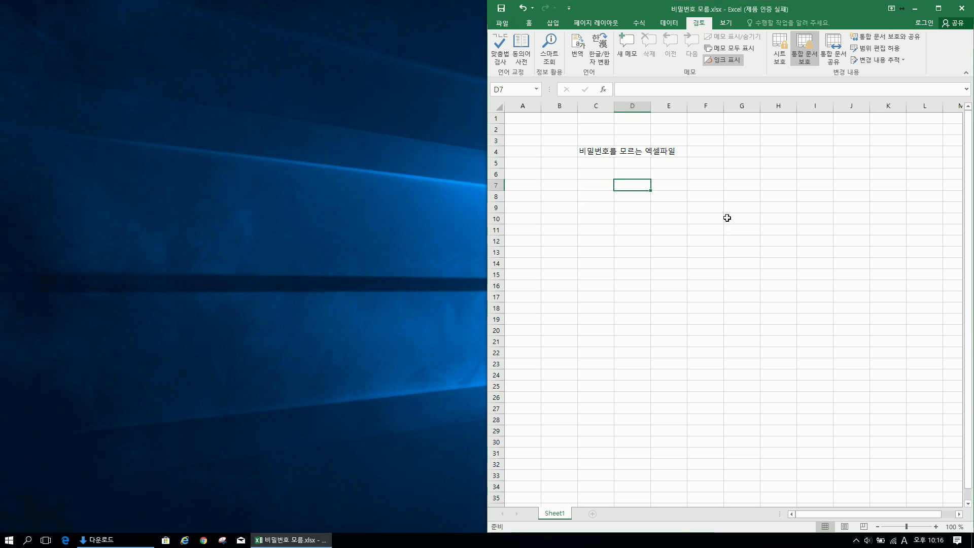
key(super+e)
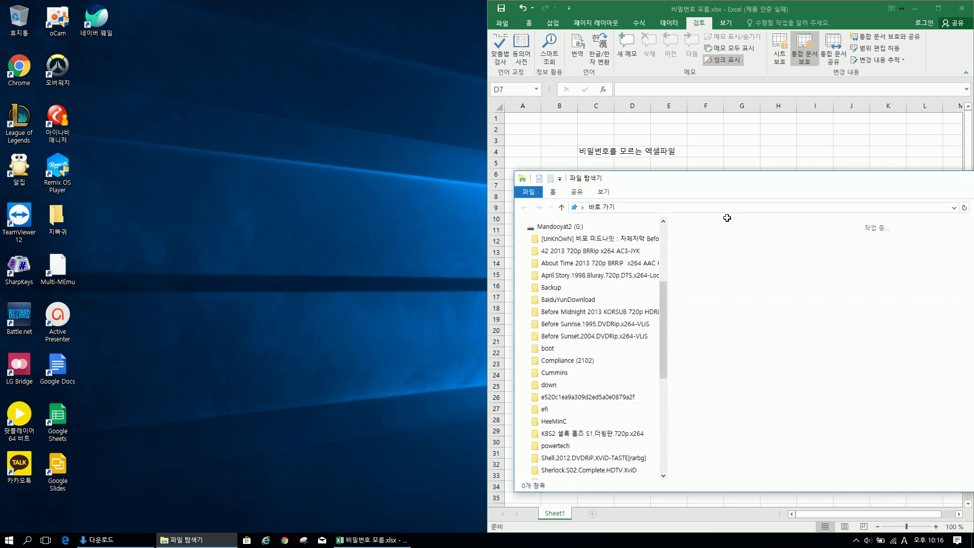
key(alt+F4)
click(638, 198)
key(ctrl+n)
key(super+Left)
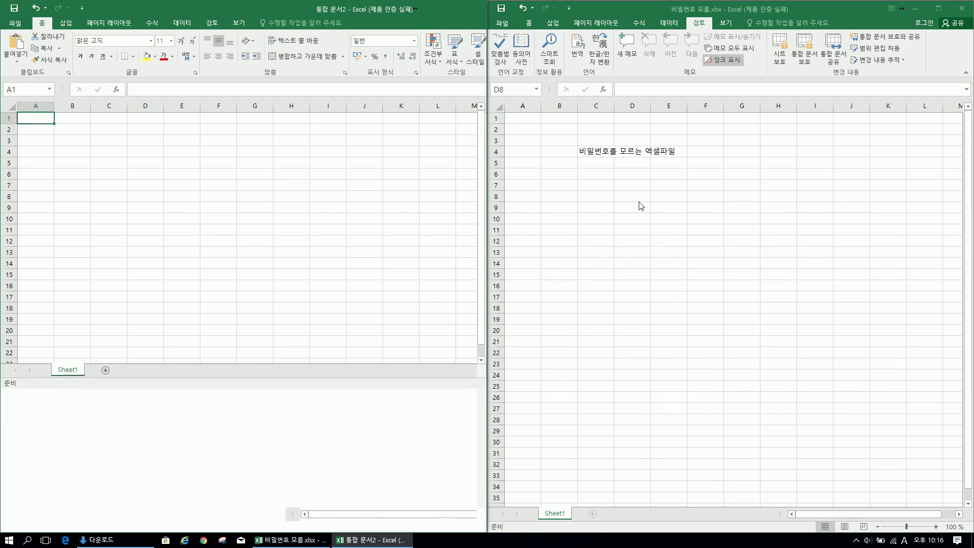
drag(90, 141, 109, 152)
click(110, 158)
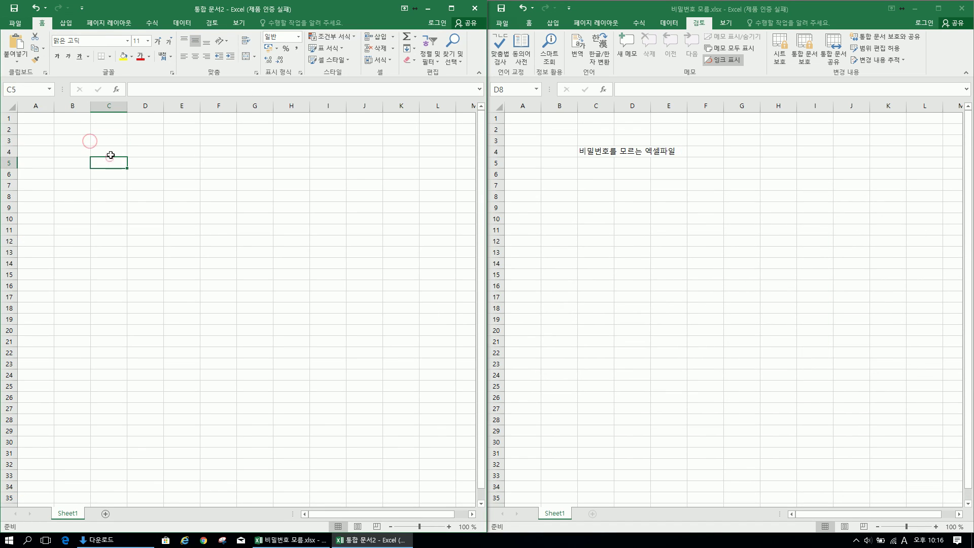
double_click(111, 152)
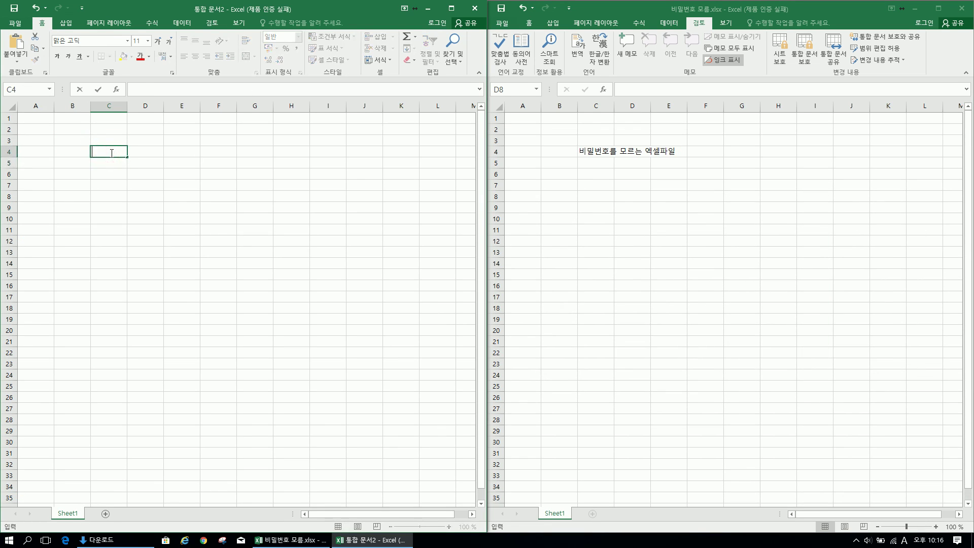
text(비밀번호 아느)
text(ㄴ 파일)
key(Return)
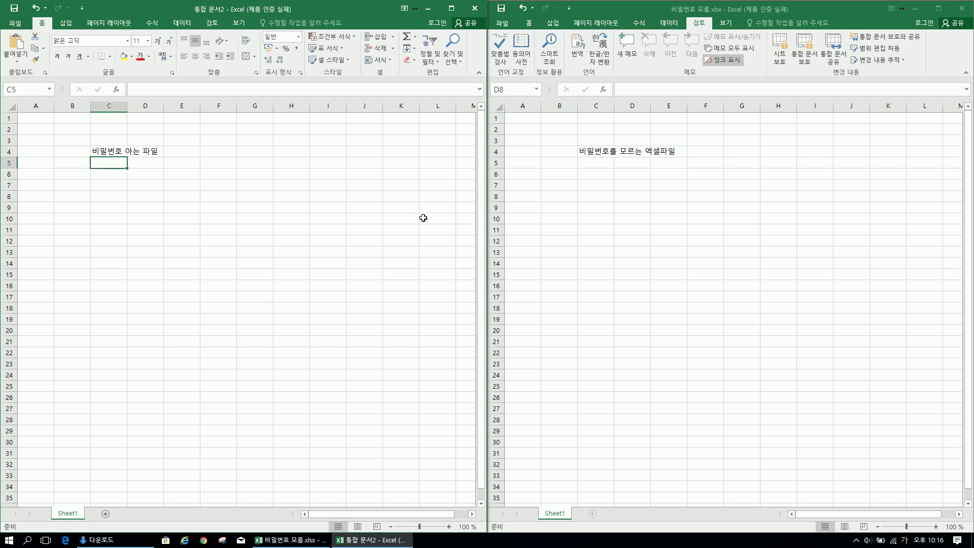
Protect the workbook structure with a password, entering it twice to confirm
click(225, 146)
click(212, 22)
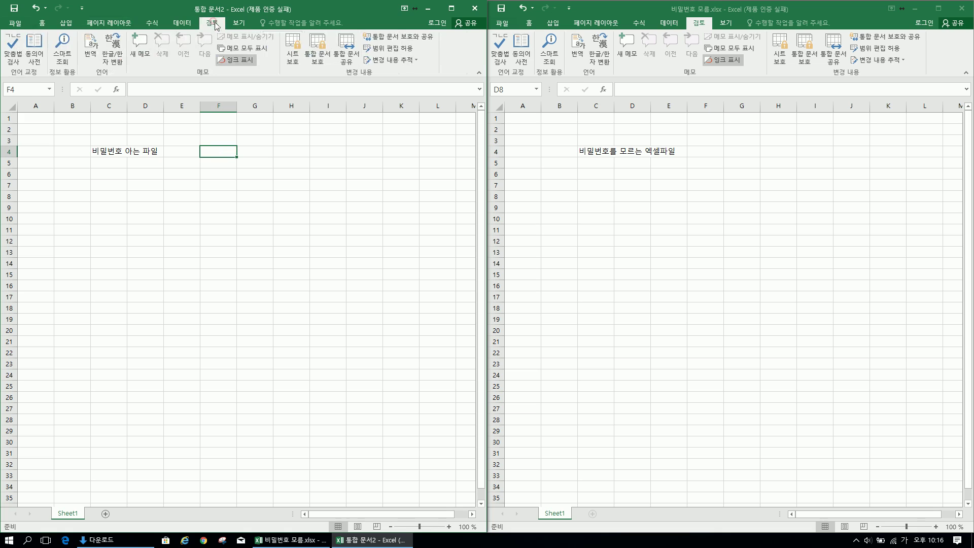
click(318, 56)
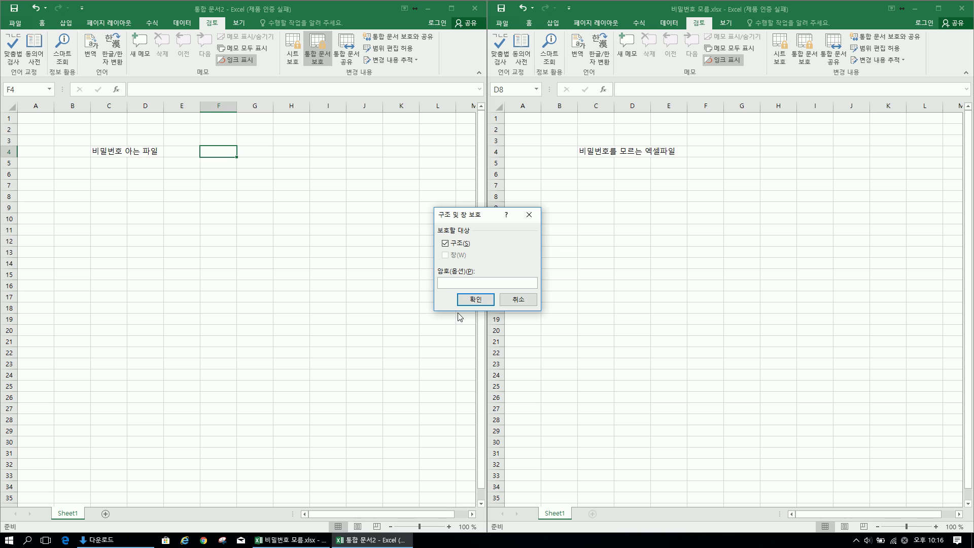
text(1)
click(476, 299)
text(1)
click(474, 300)
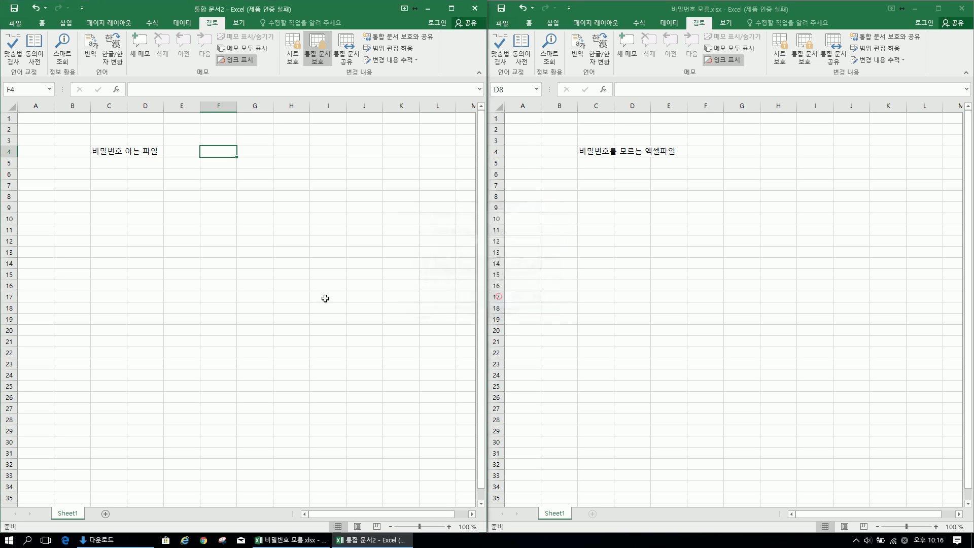
click(322, 299)
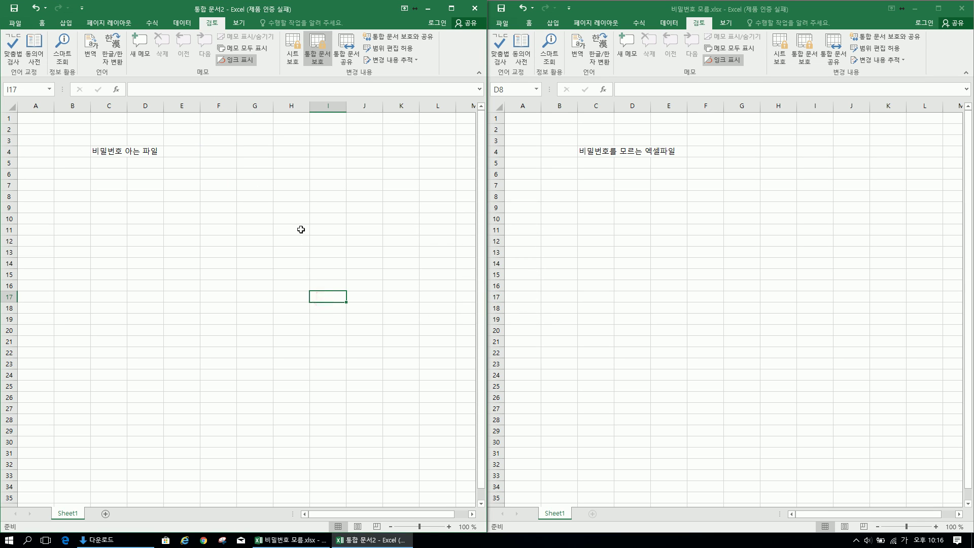
key(F12)
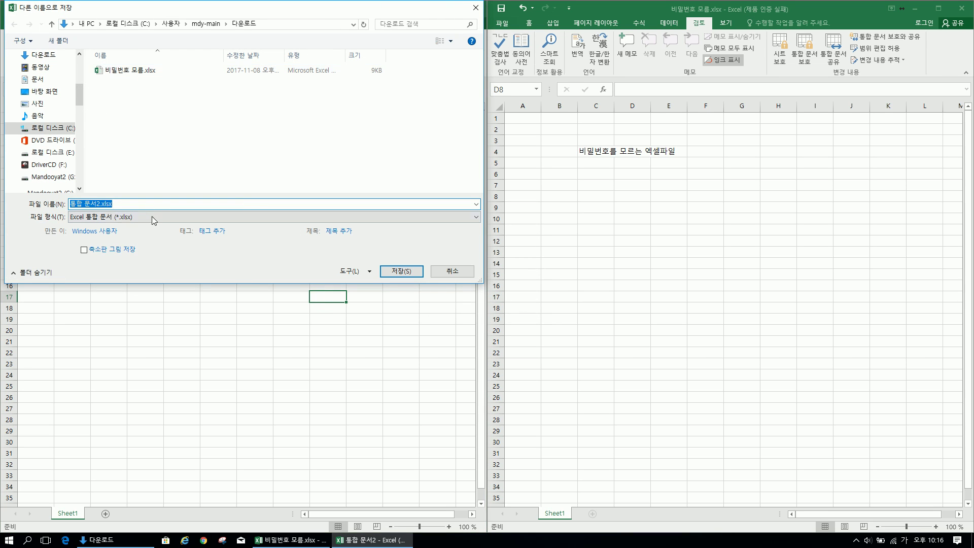
text(비밀번)
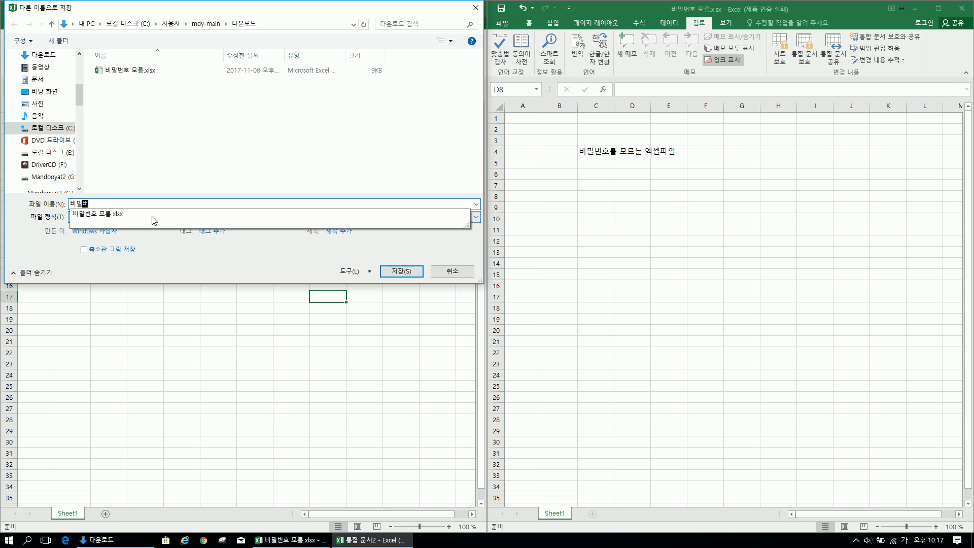
text(호는 1)
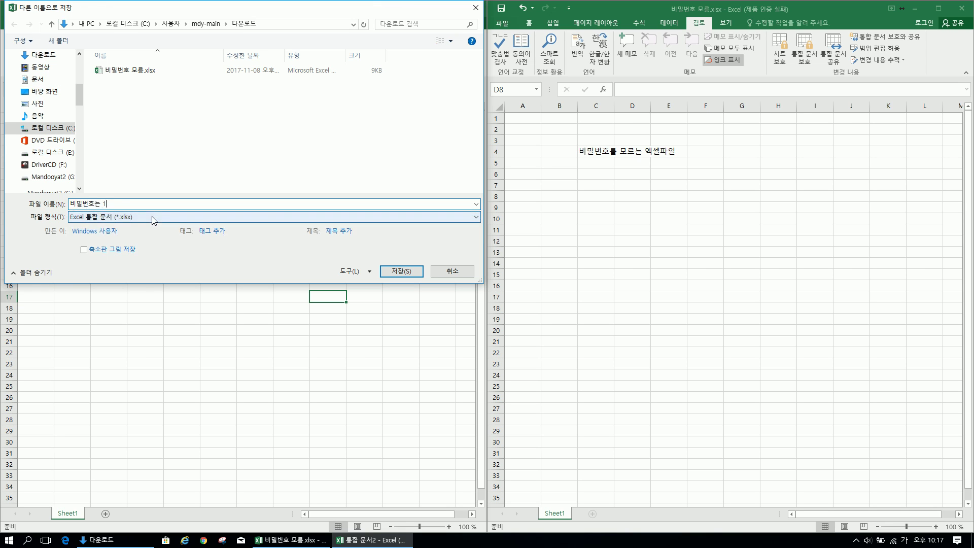
key(Return)
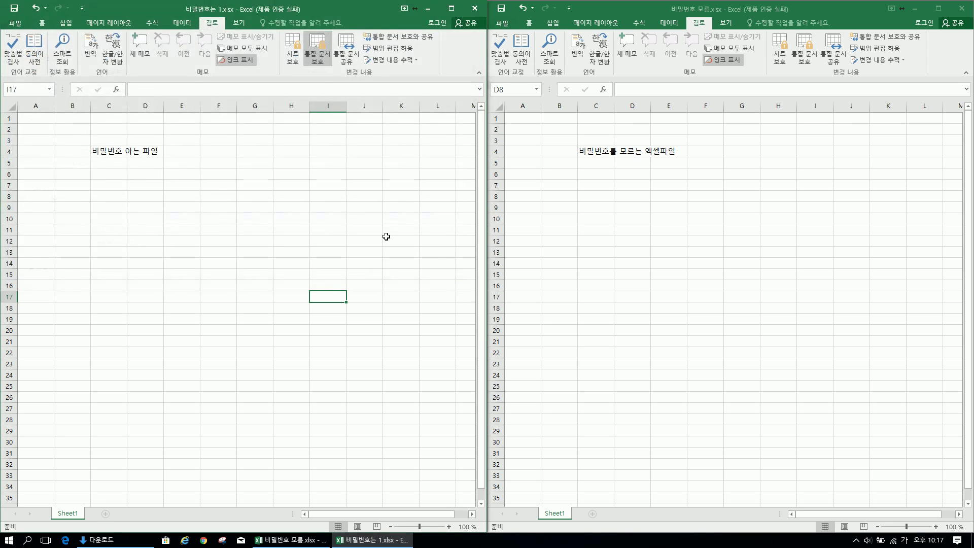
click(386, 237)
click(629, 245)
click(646, 242)
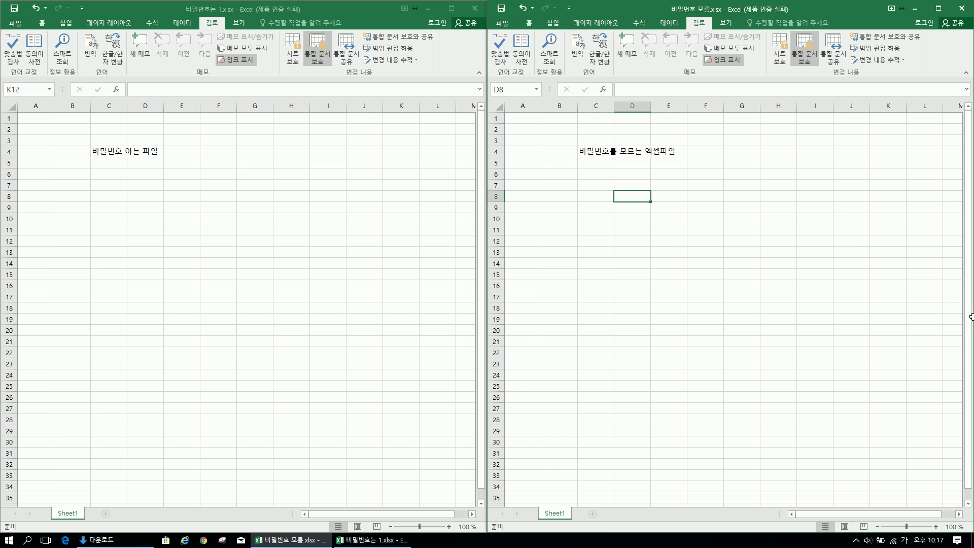
Bring the Downloads Explorer window forward, centre it and maximize it to full screen
key(alt+Tab)
drag(682, 170, 297, 188)
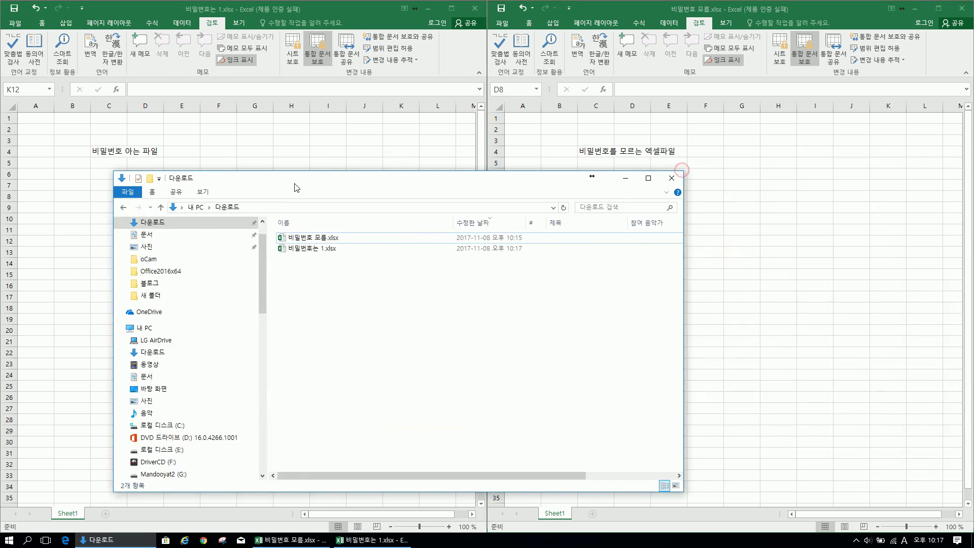
double_click(297, 187)
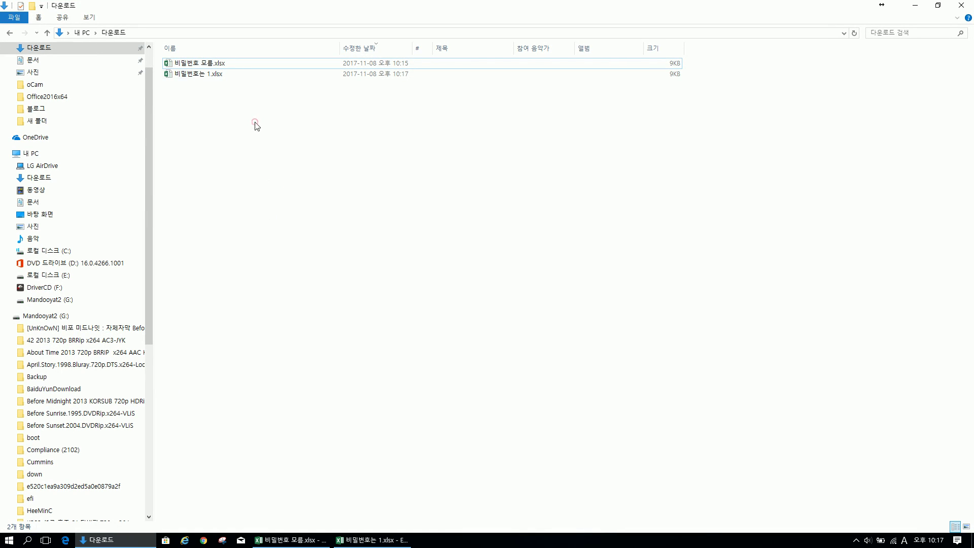
right_click(217, 64)
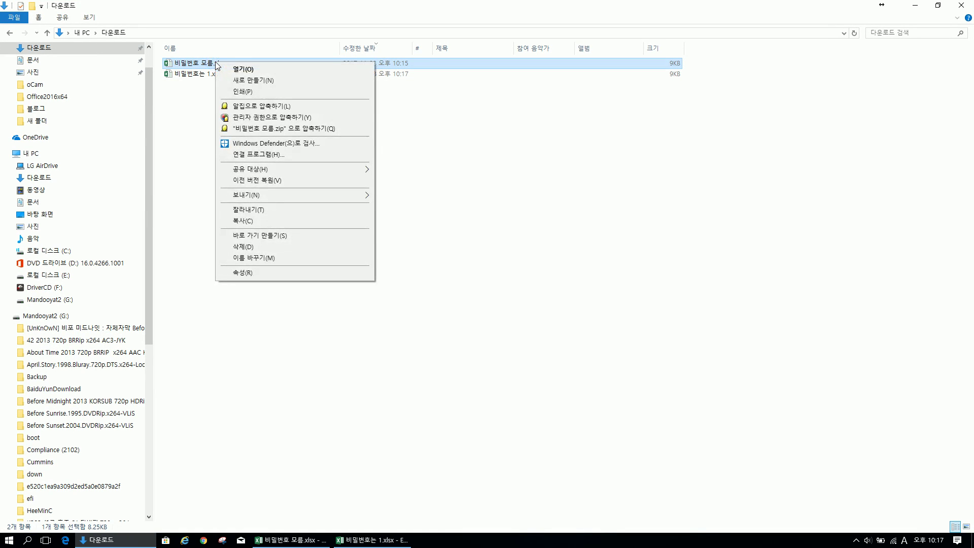
click(416, 201)
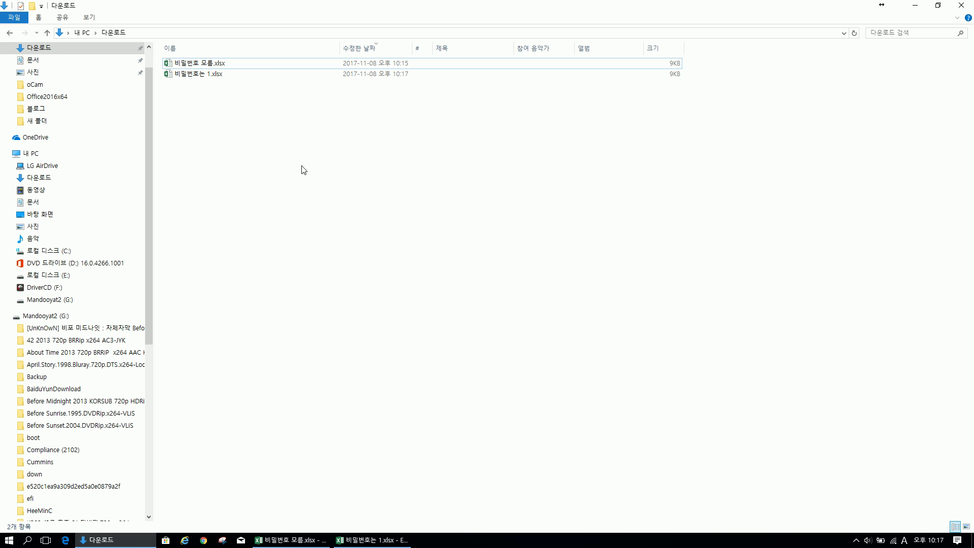
Try renaming 비밀번호 모름.xlsx to .zip, abandoning it at the file-in-use warning
right_click(211, 66)
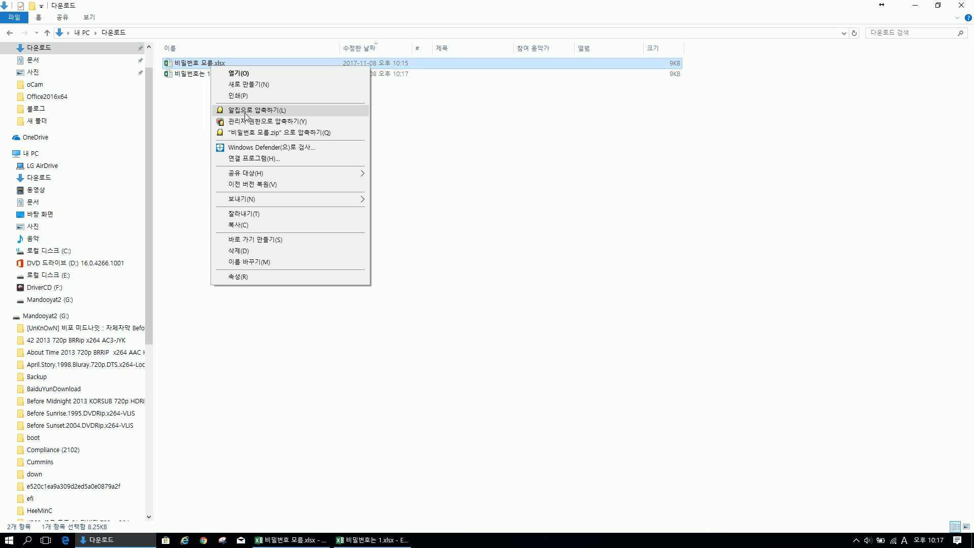
click(259, 121)
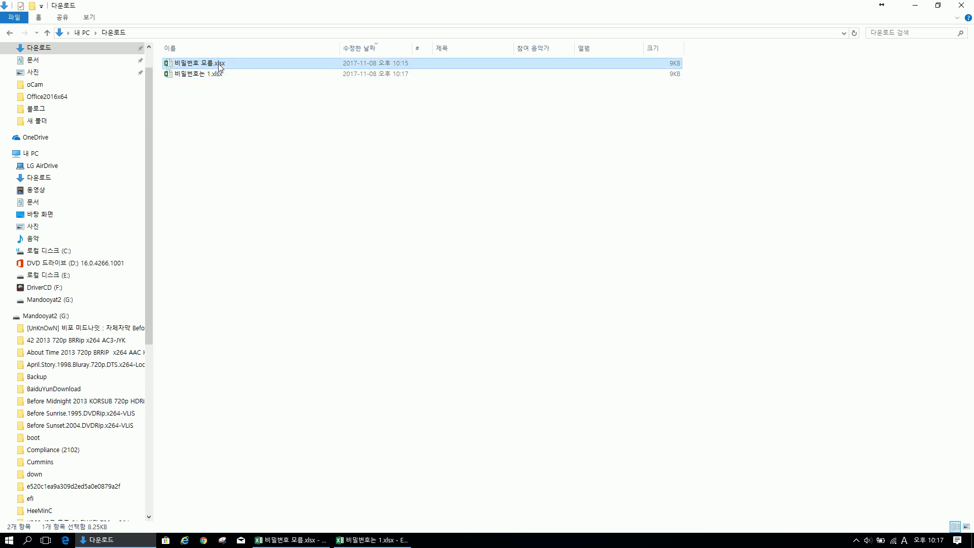
key(F2)
key(End)
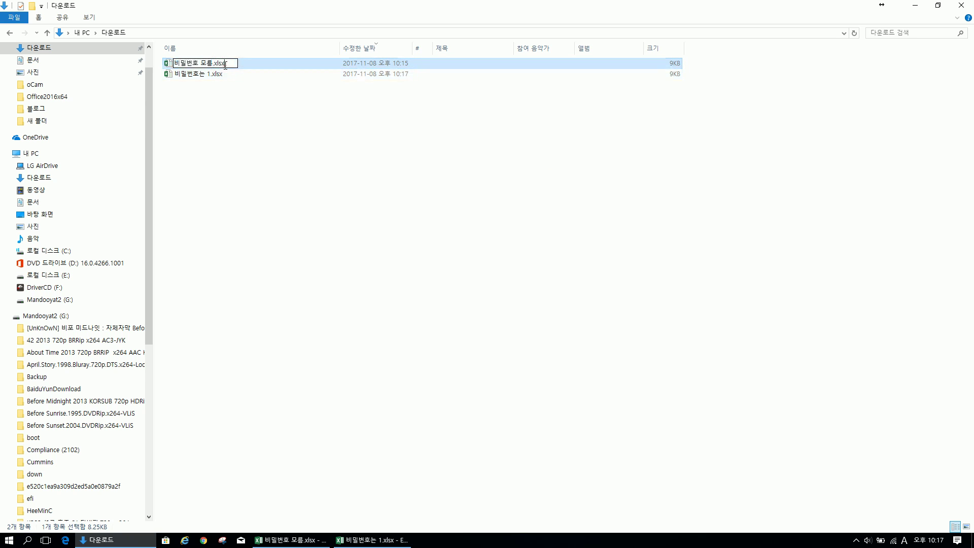
text(zip)
key(Return)
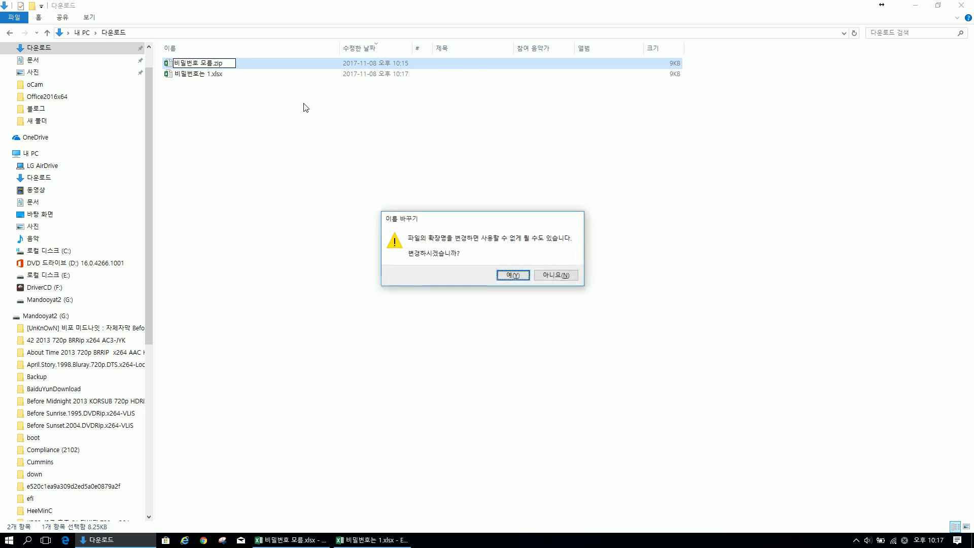
key(Return)
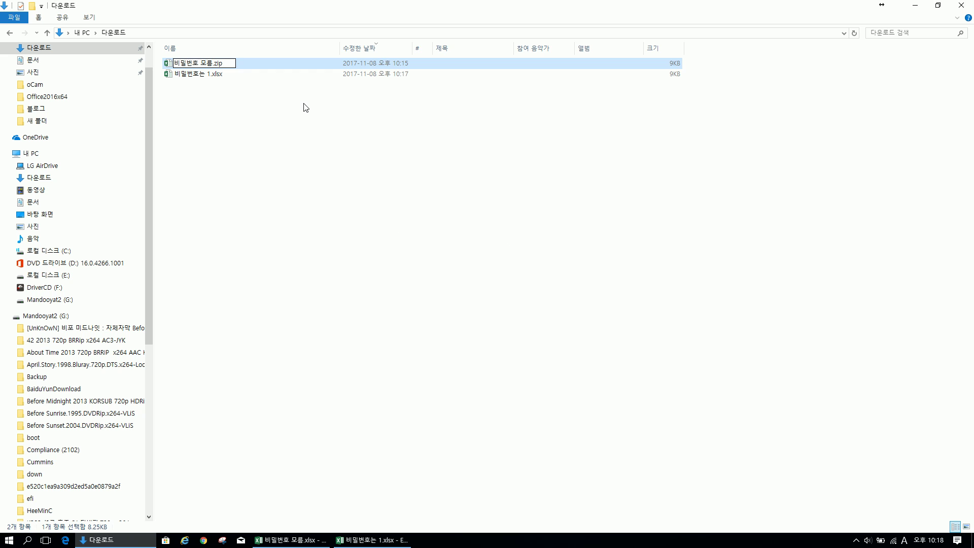
click(584, 318)
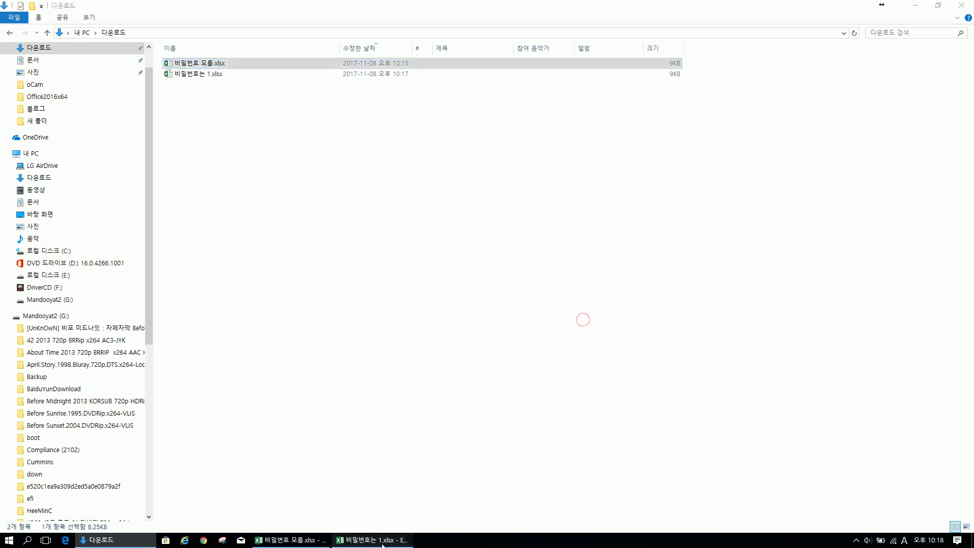
Close Excel, saving the workbook, and reopen the Downloads folder in File Explorer
click(383, 541)
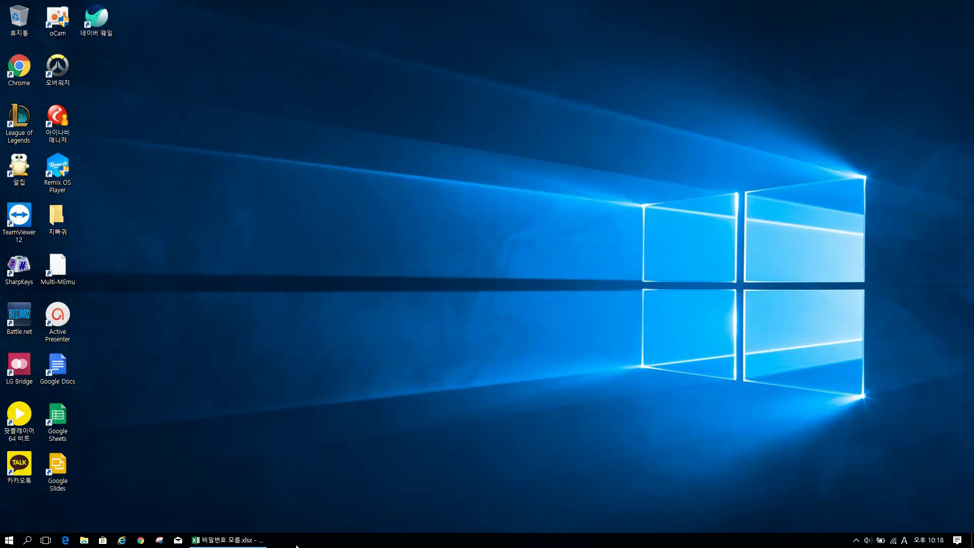
key(super+e)
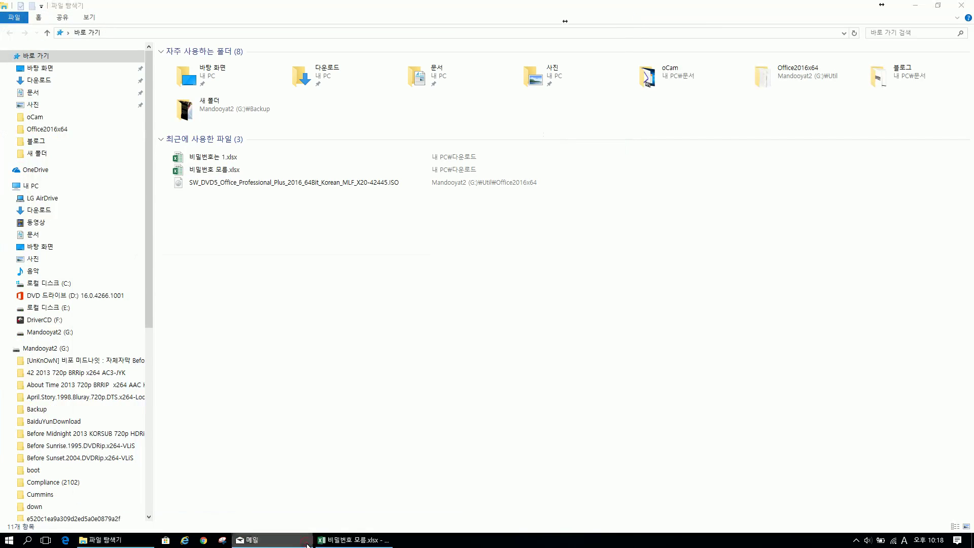
click(306, 542)
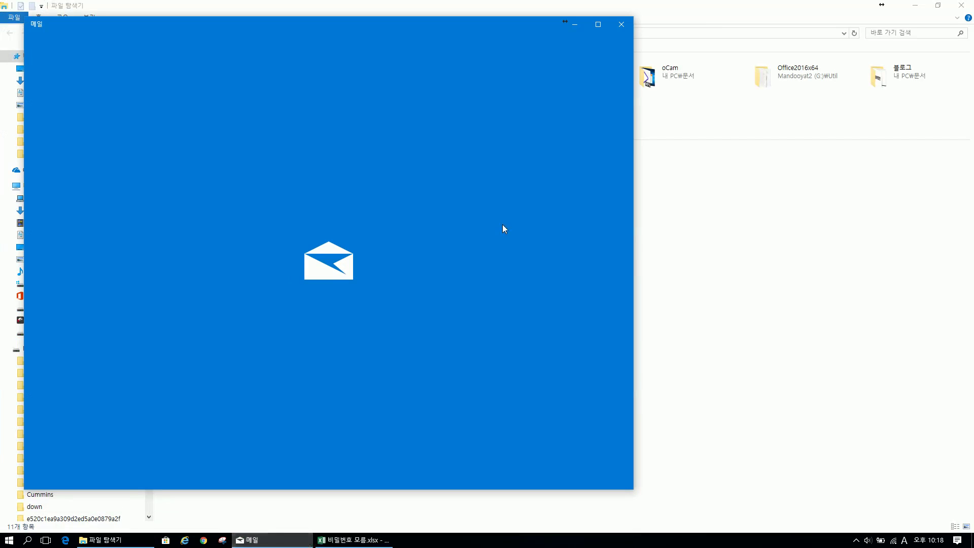
click(624, 26)
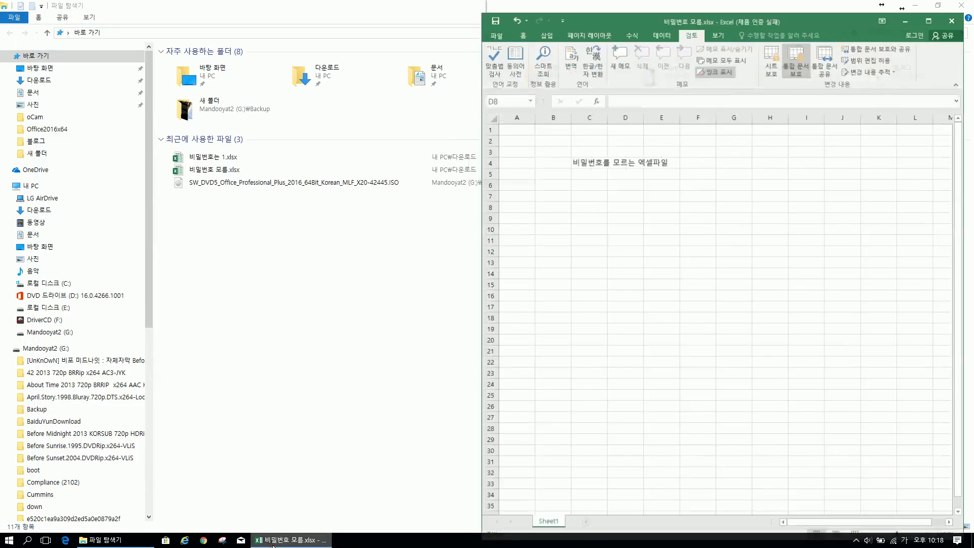
click(446, 285)
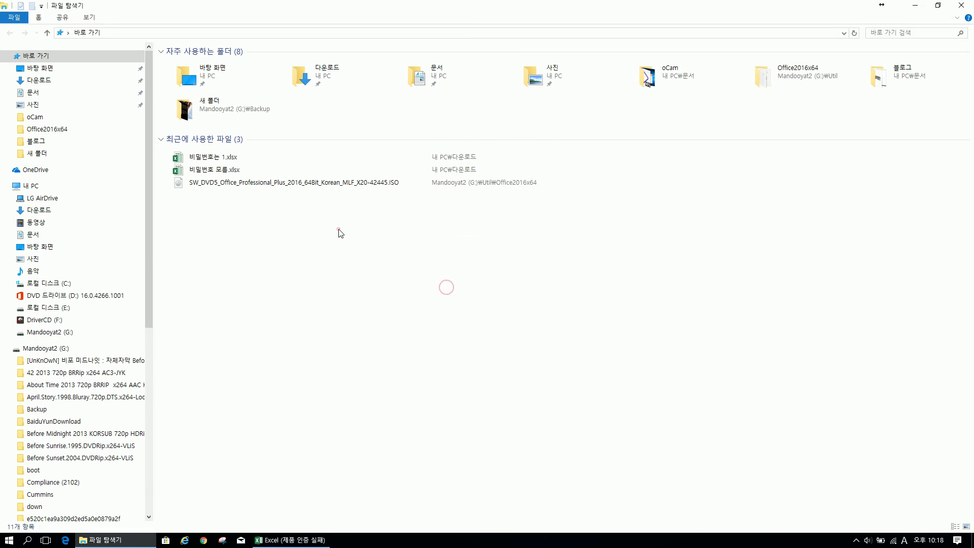
click(68, 80)
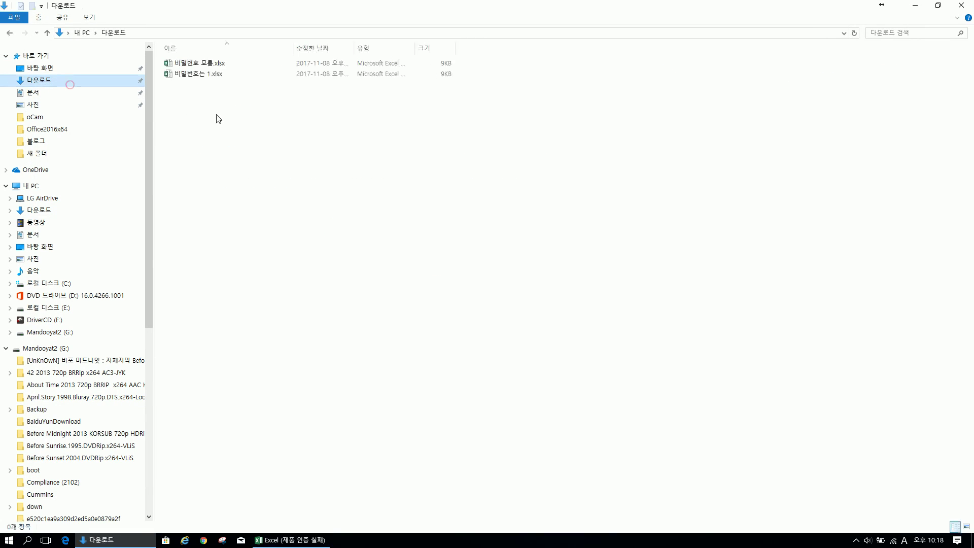
click(224, 65)
click(225, 65)
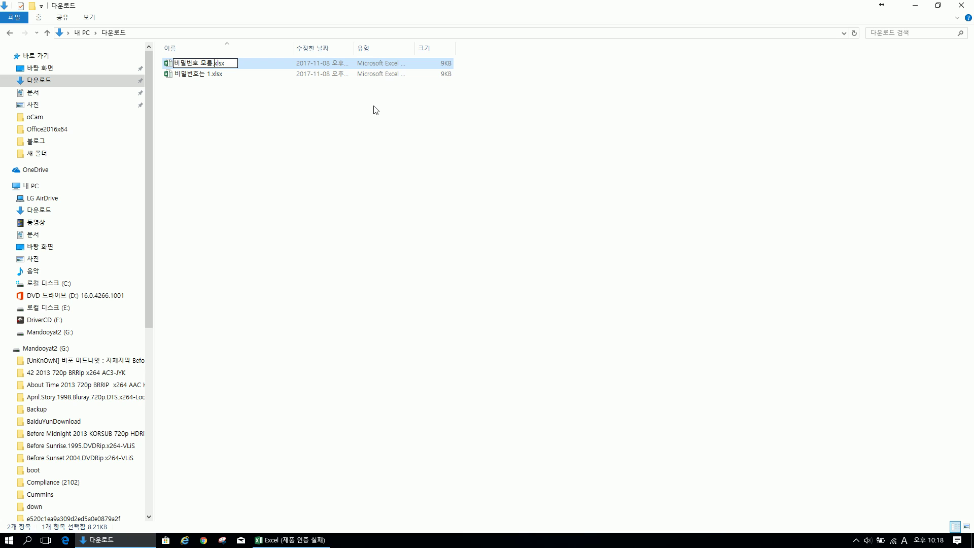
click(375, 110)
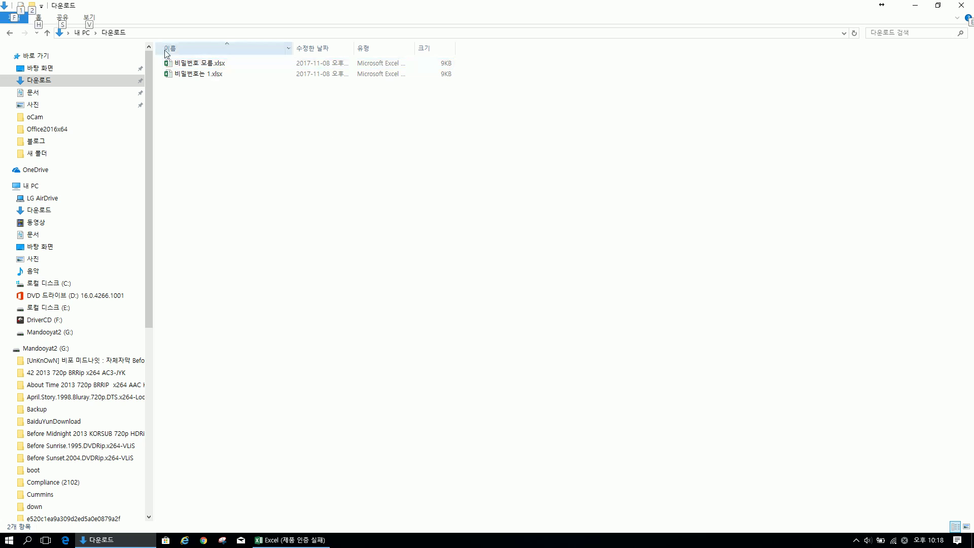
Turn on file name extensions and rename 비밀번호 모름.xlsx to 비밀번호 모름.zip
key(alt+v)
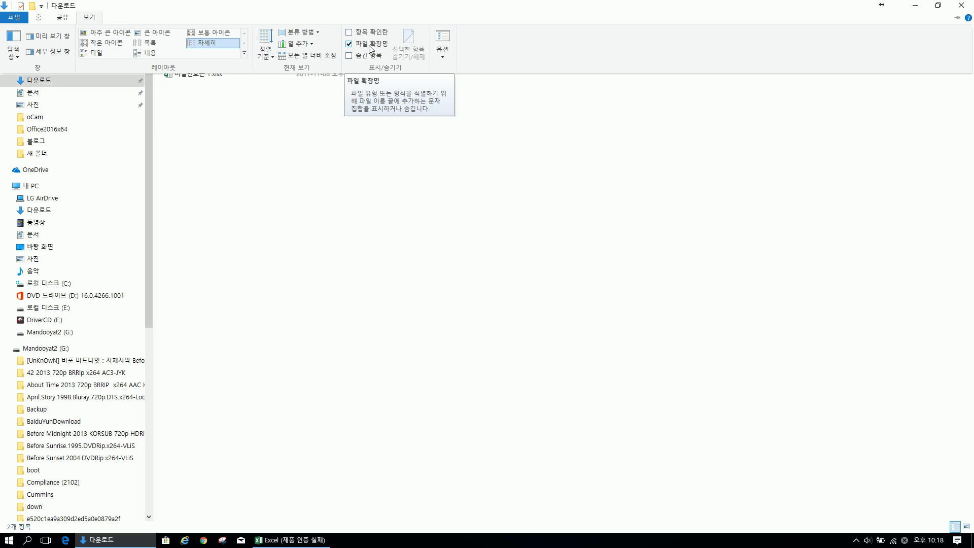
click(370, 47)
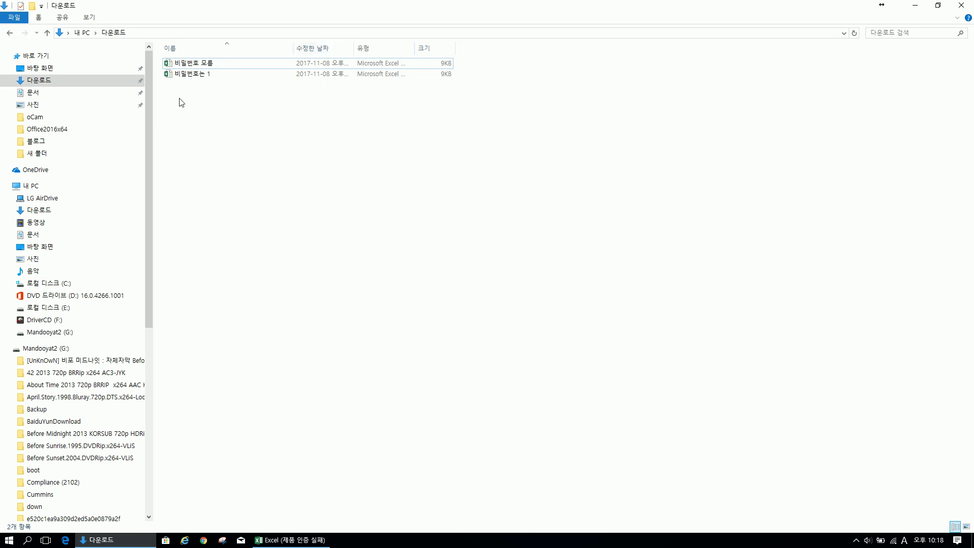
click(89, 16)
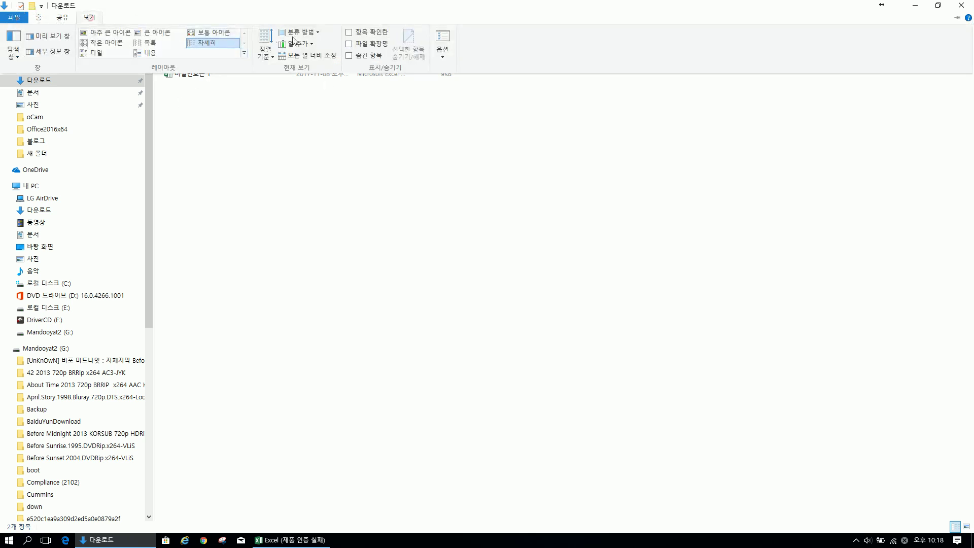
click(370, 45)
key(F2)
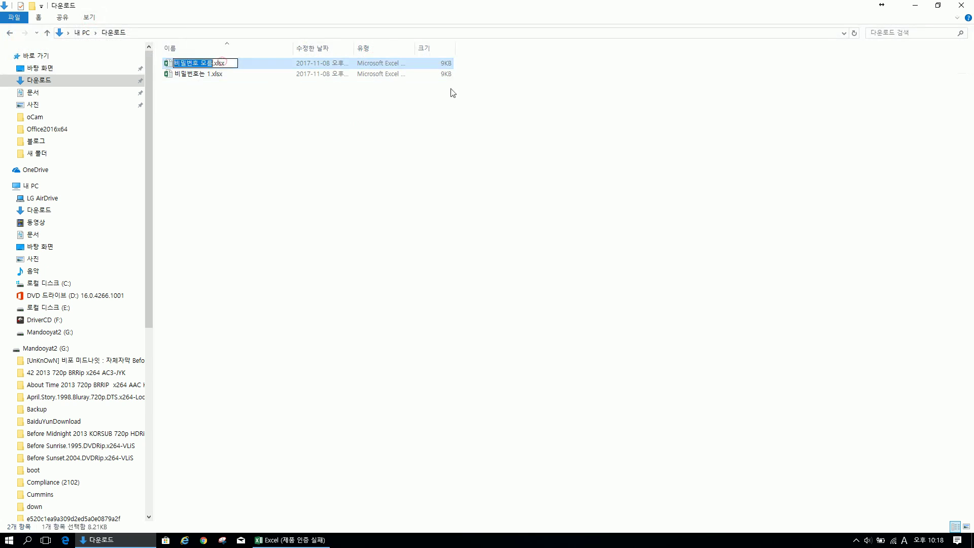
key(Right)
text(zip)
key(Return)
key(Return)
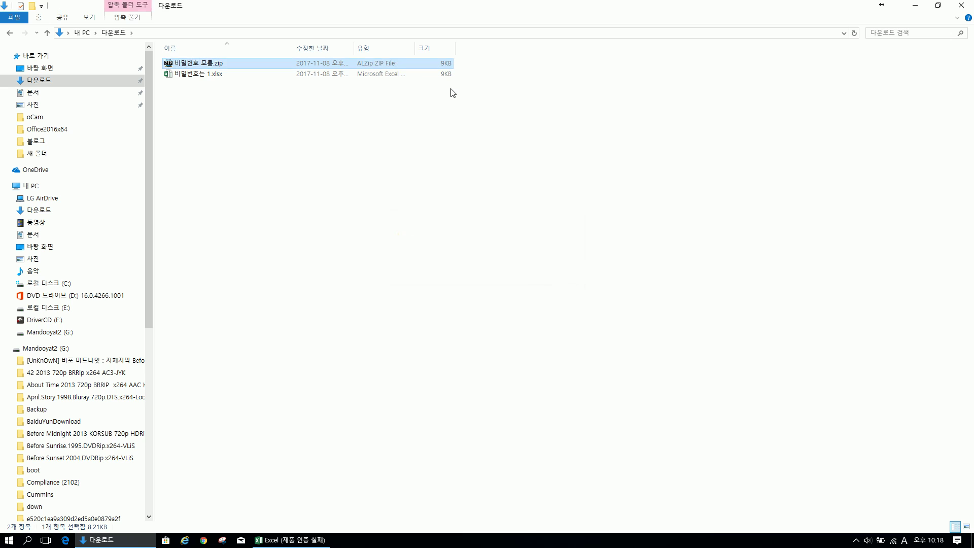
Extract 비밀번호 모름.zip with ALZip into a 비밀번호 모름 folder and close the result window
right_click(212, 63)
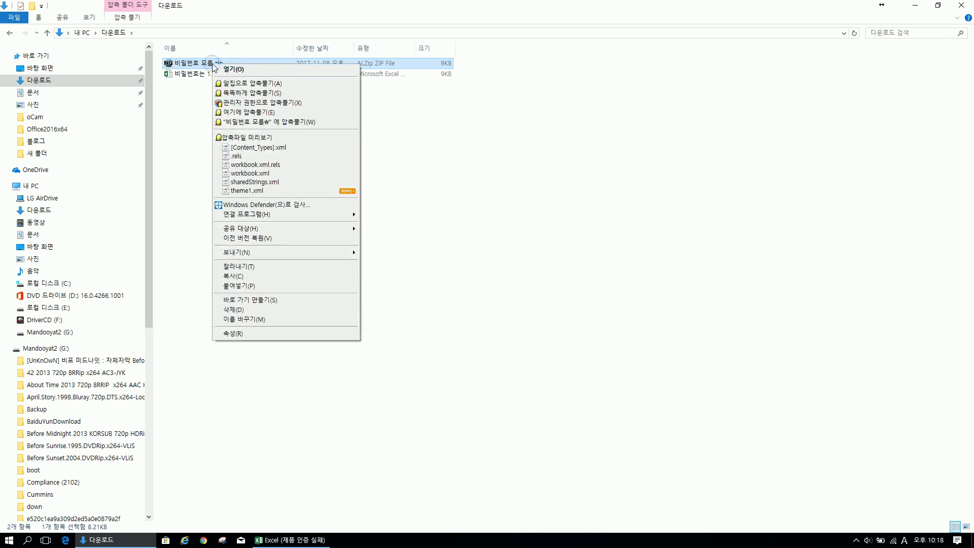
click(260, 125)
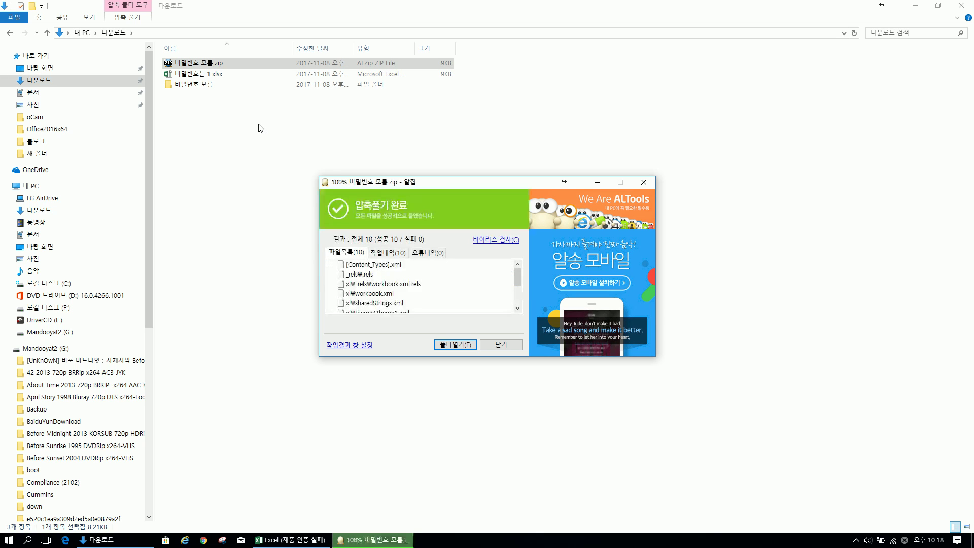
click(501, 345)
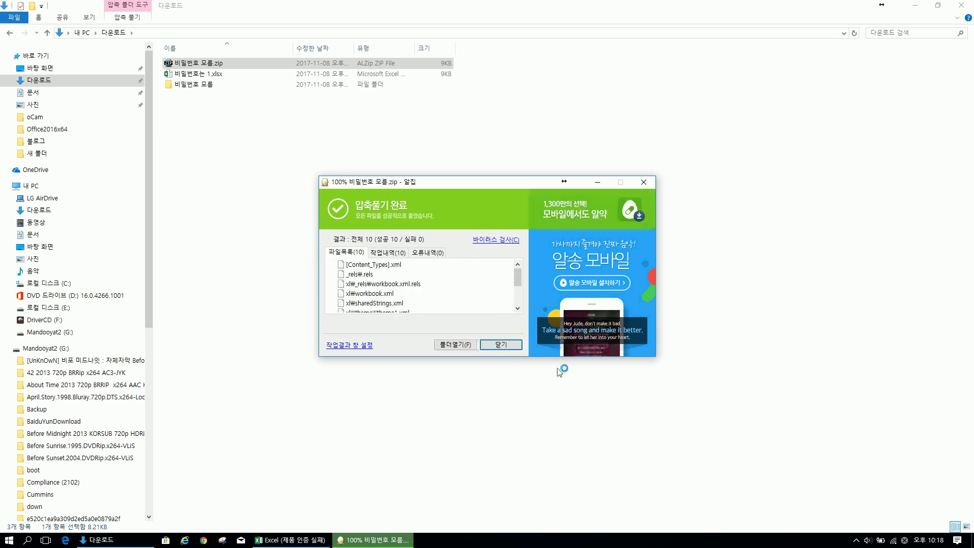
click(245, 106)
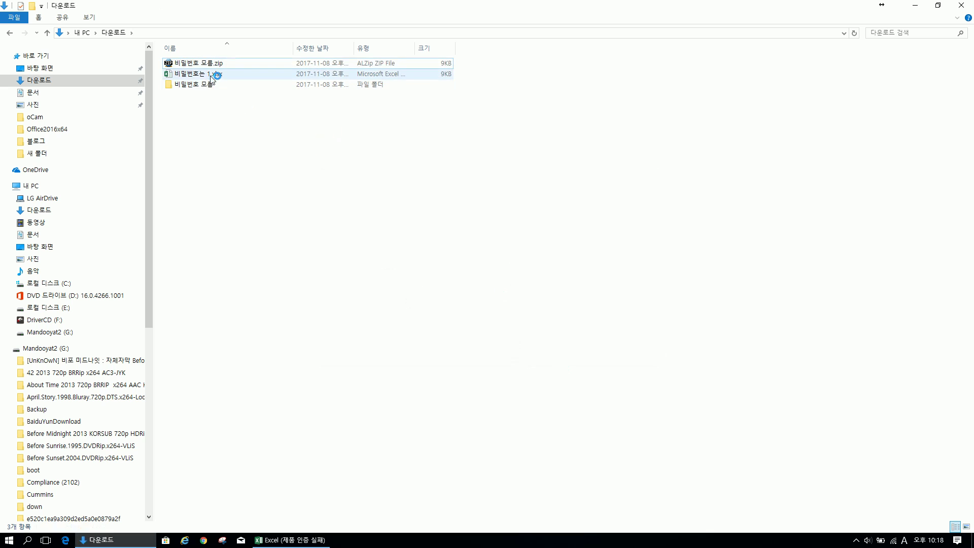
Compress the 비밀번호 모름 folder into 비밀번호 모름 (2).zip, declining the ALTools license prompt
click(217, 64)
click(200, 86)
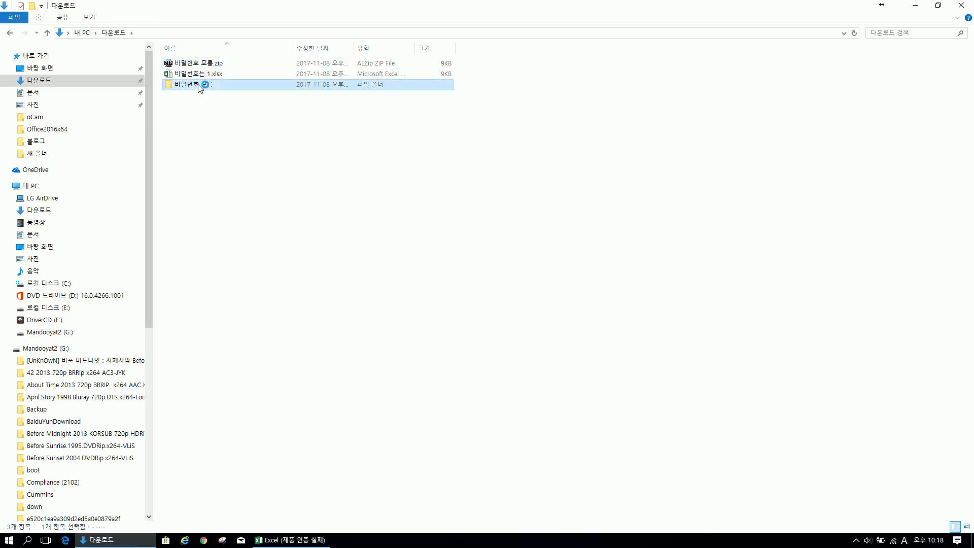
right_click(198, 84)
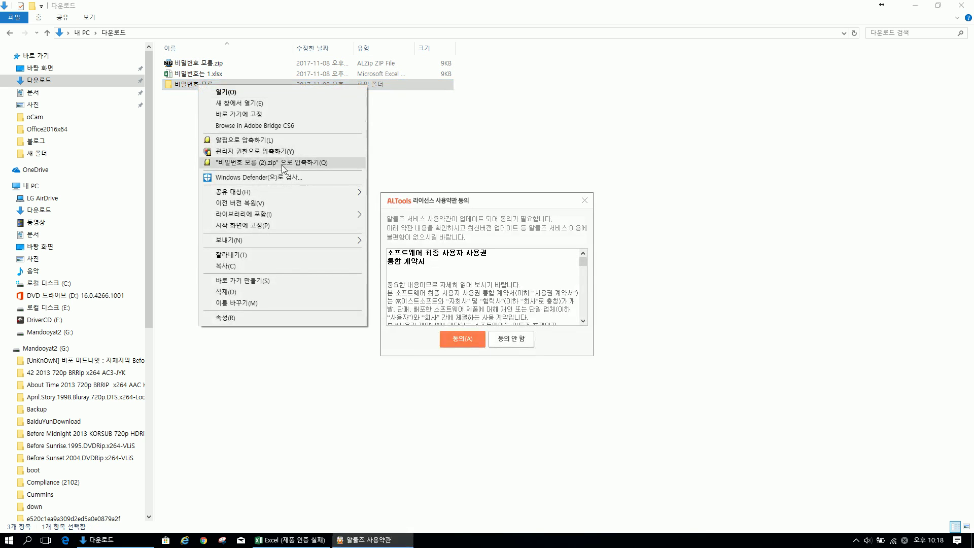
click(283, 163)
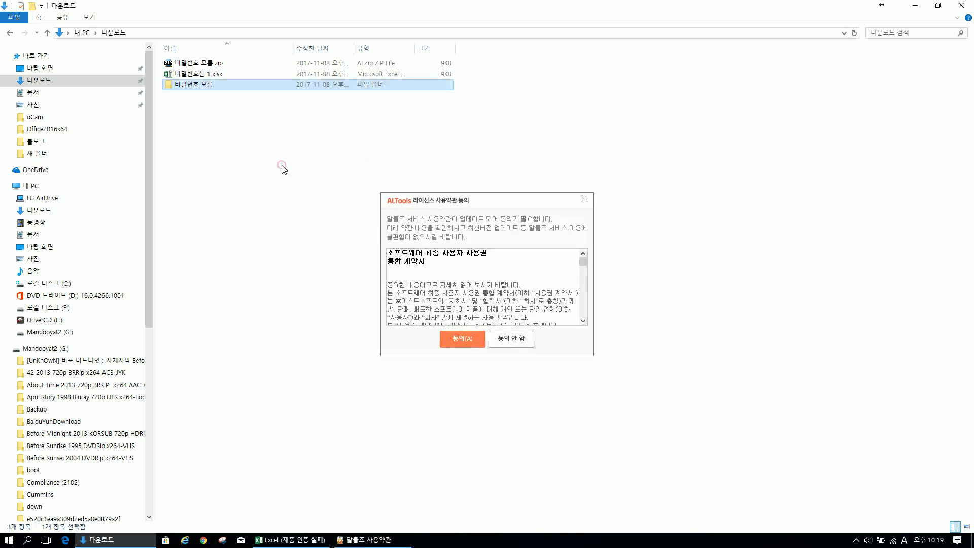
click(516, 343)
click(472, 313)
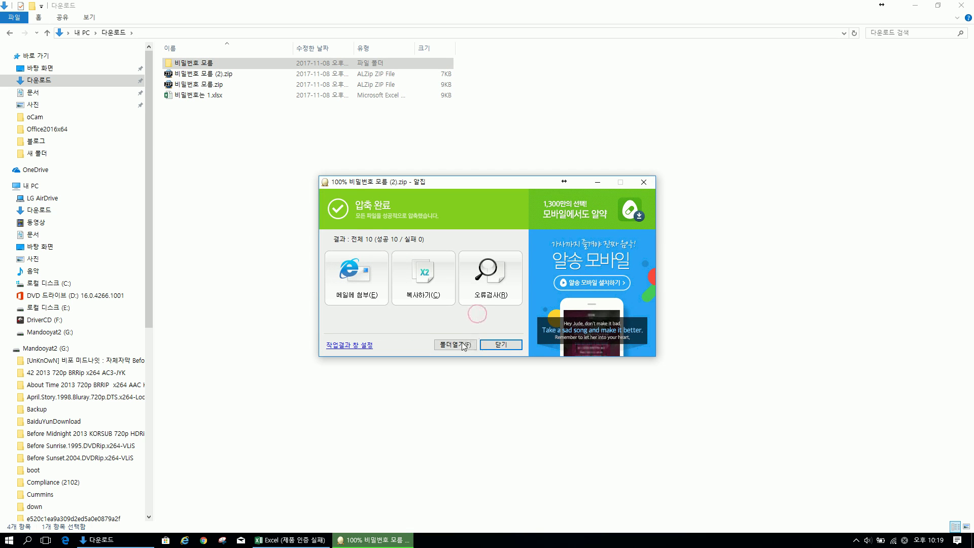
click(502, 345)
click(215, 74)
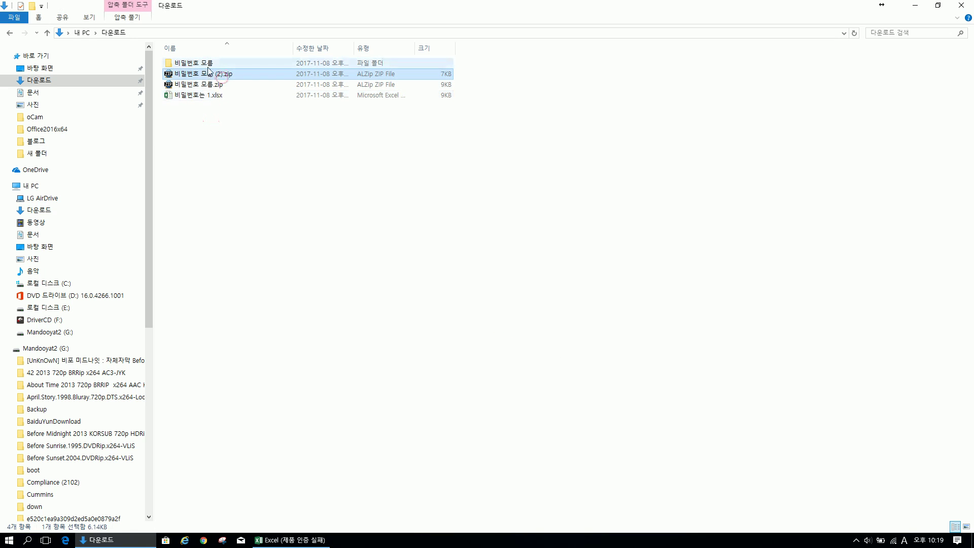
Change the extension of 비밀번호 모름 (2).zip to xlsx and open the file in Excel
key(Right)
key(Right)
key(shift+Right)
key(shift+Right)
key(shift+Right)
text(xlsx)
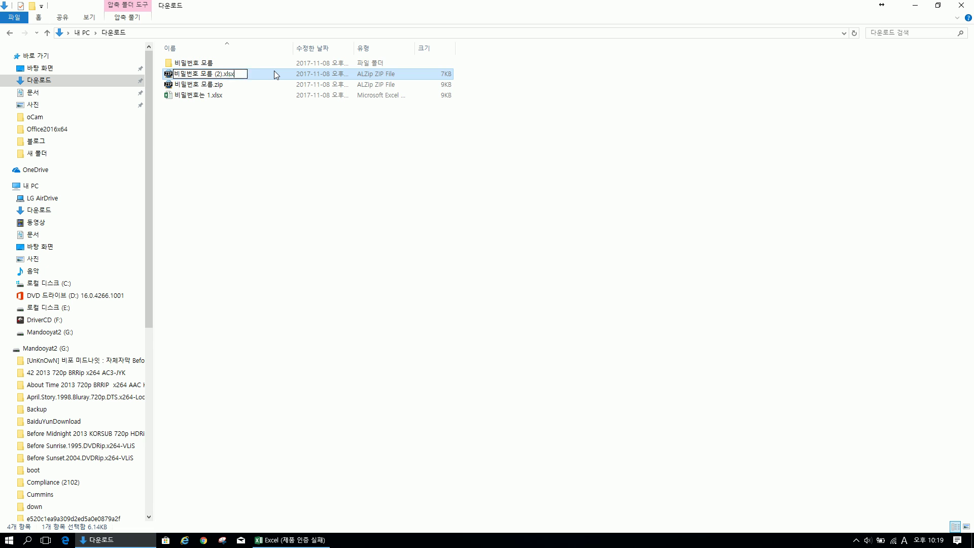
key(Return)
key(Return)
double_click(274, 75)
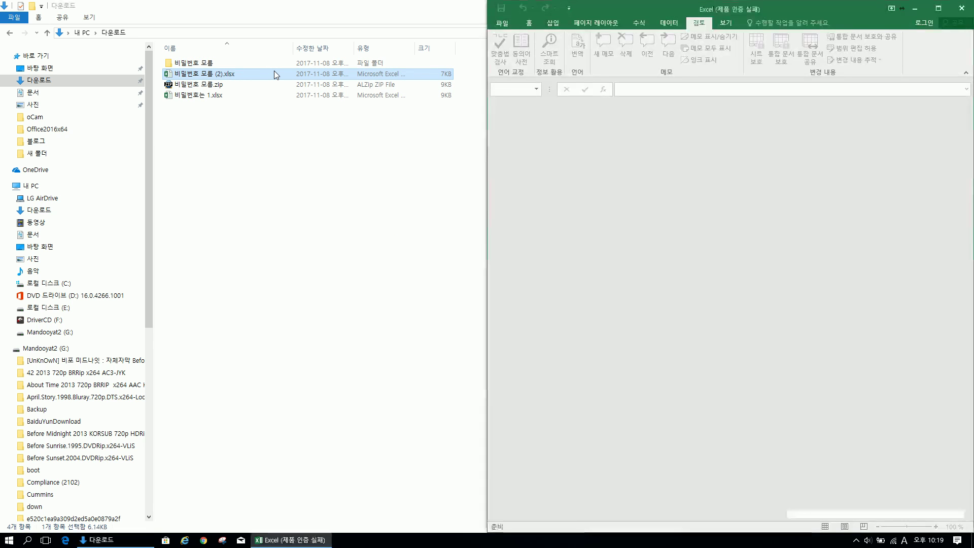
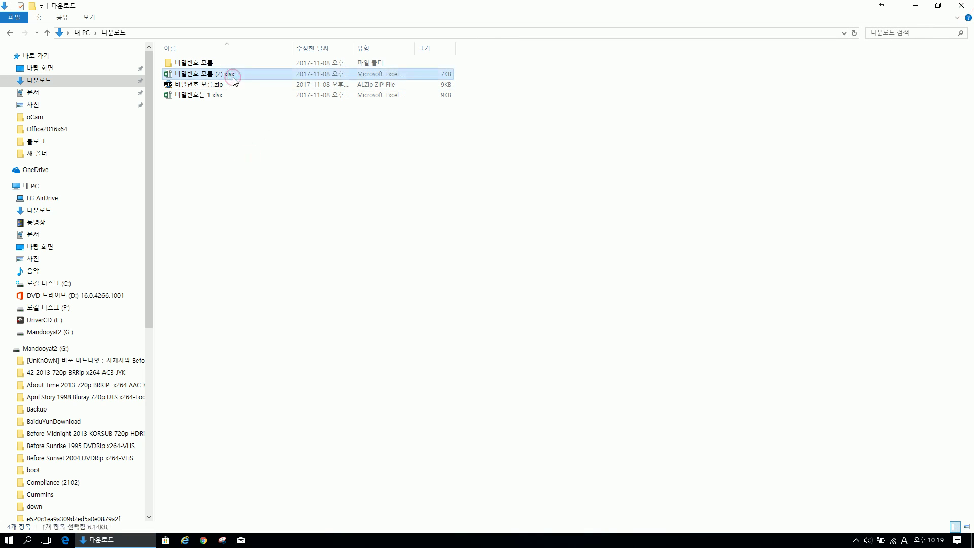
Delete the duplicate 비밀번호 모름 (2).xlsx and select 비밀번호는 1.xlsx in Downloads
key(Delete)
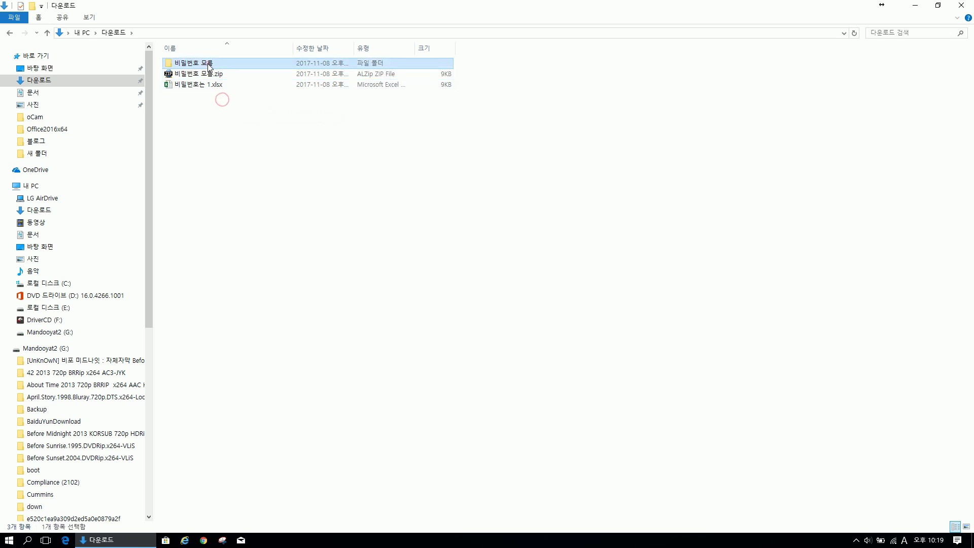
key(Return)
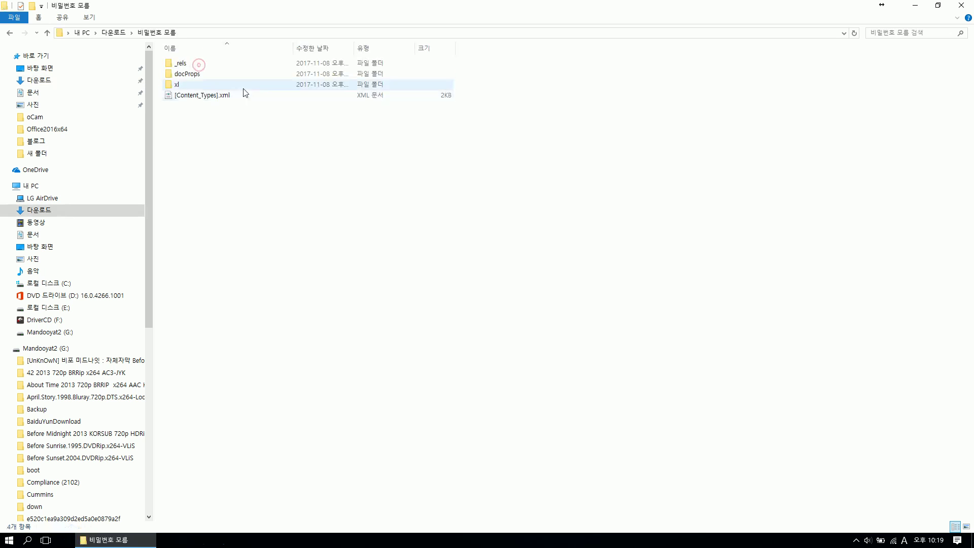
click(12, 36)
click(337, 190)
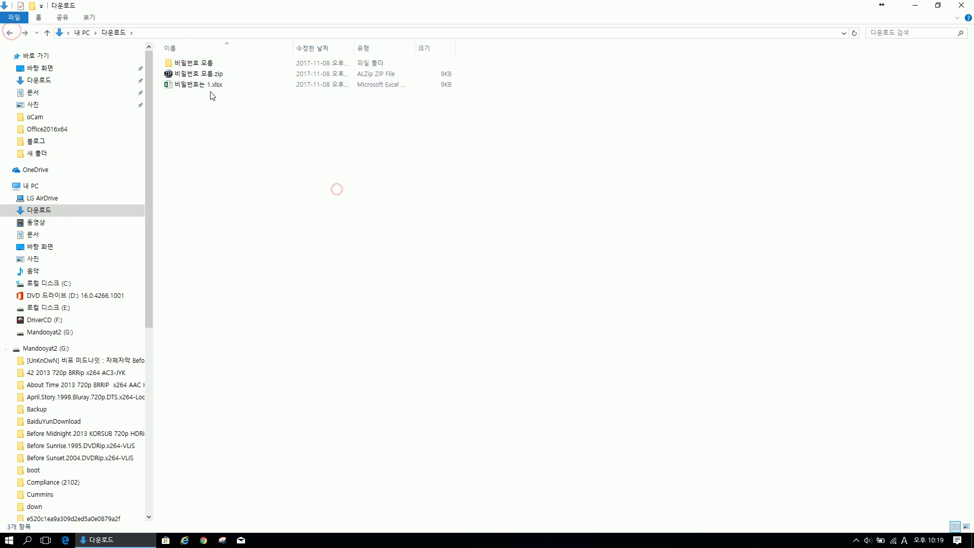
click(210, 86)
Rename 비밀번호는 1.xlsx to 비밀번호는 1.zip, accepting the extension change
right_click(217, 86)
key(m)
click(213, 85)
key(shift+Right)
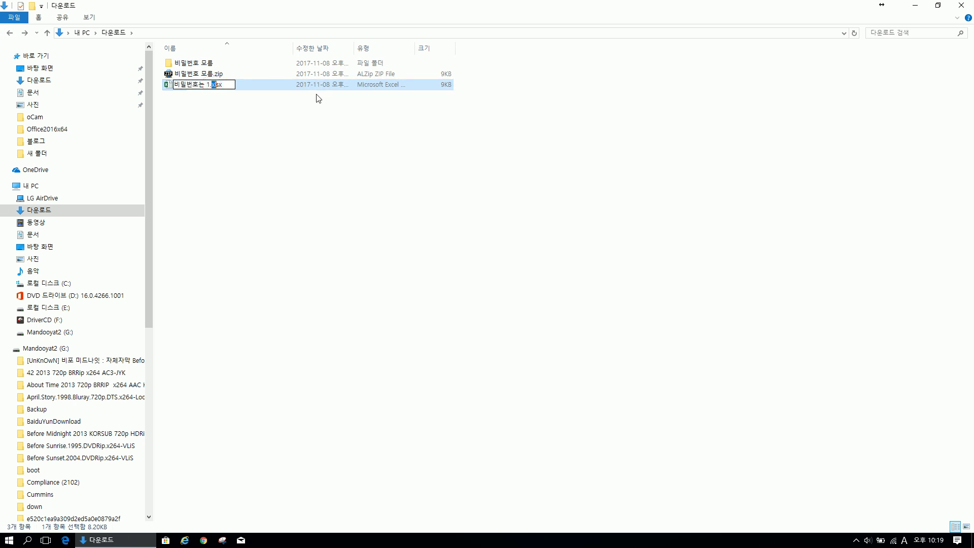
text(zip)
key(Return)
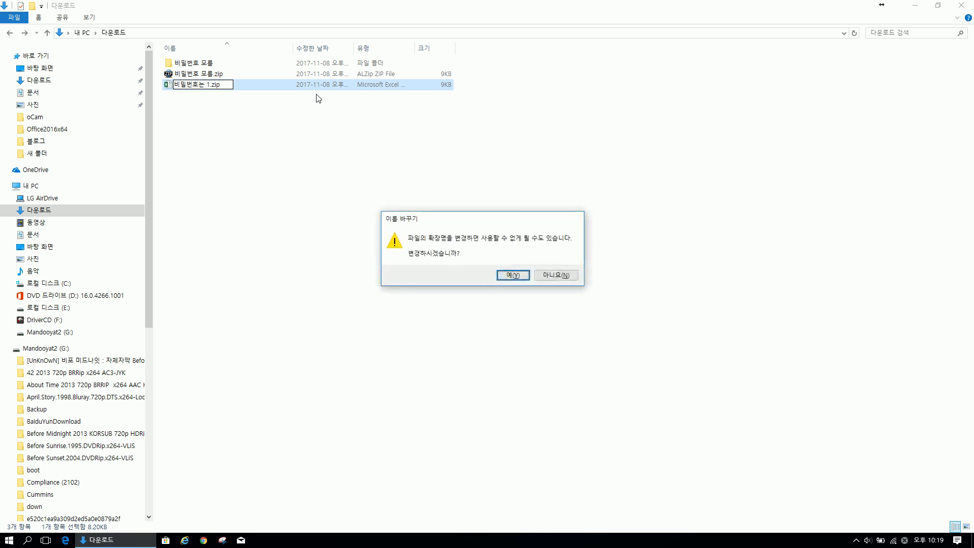
key(Return)
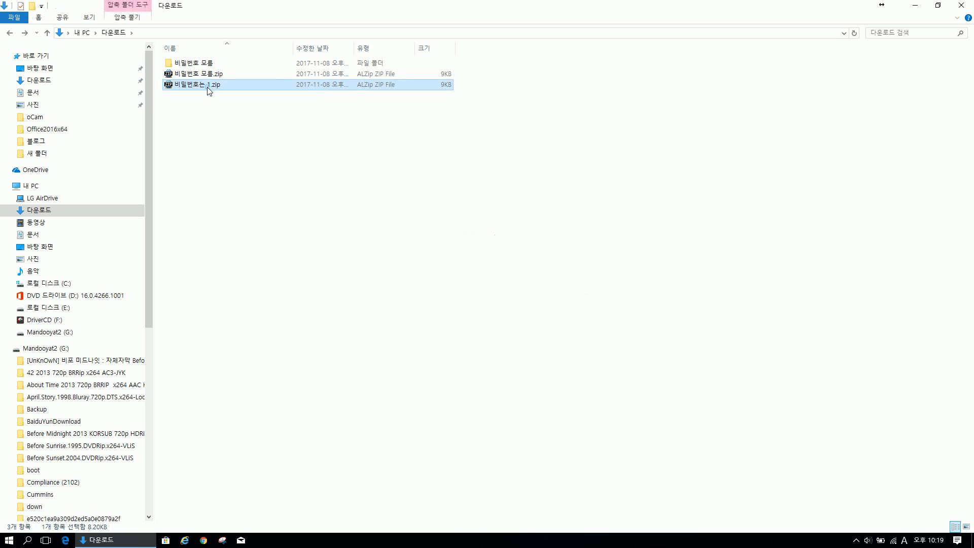
Extract 비밀번호는 1.zip into its own folder and snap Explorer to the left half
right_click(207, 88)
click(244, 145)
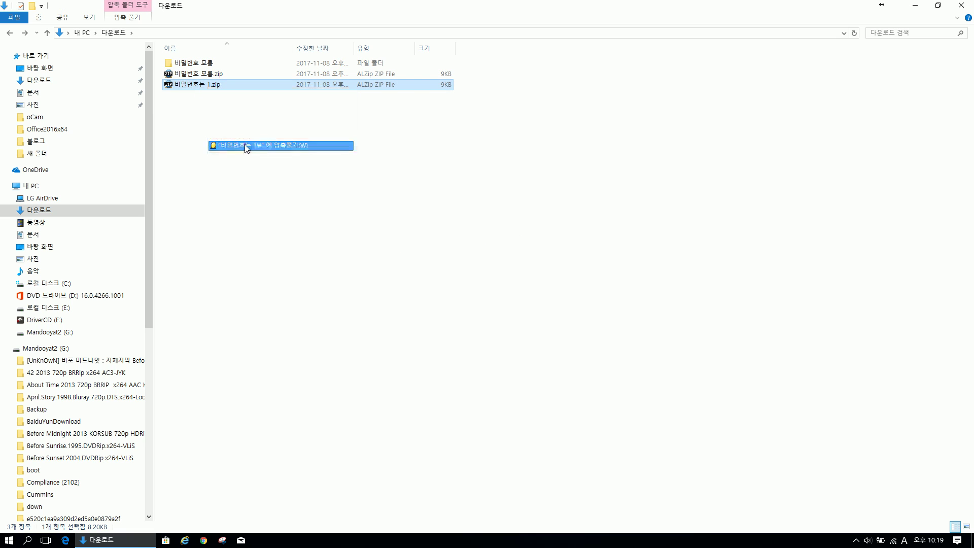
click(501, 344)
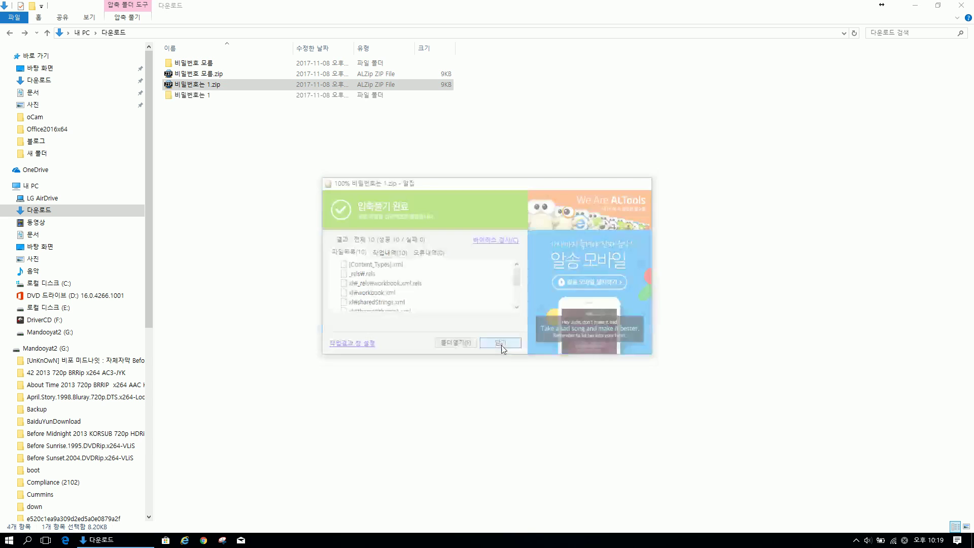
key(super+Left)
click(340, 149)
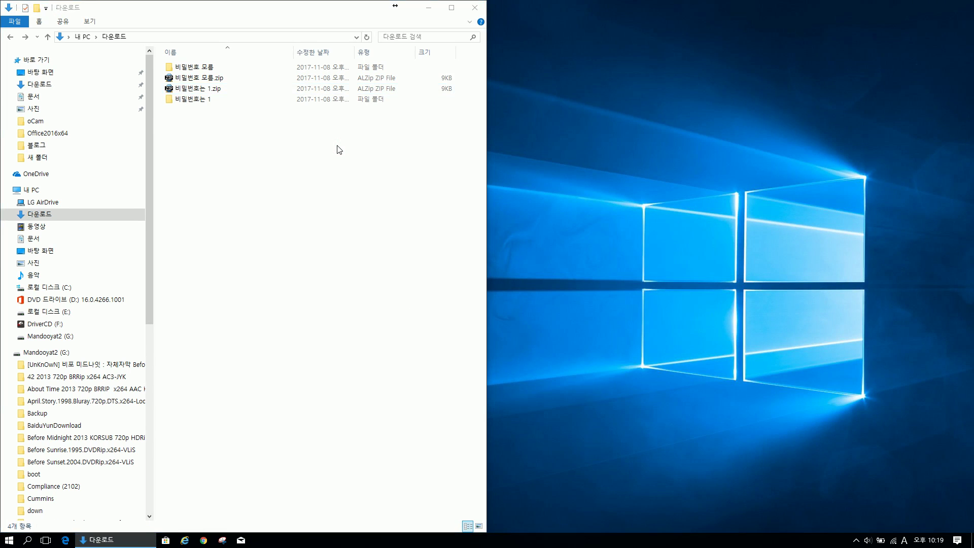
key(super+e)
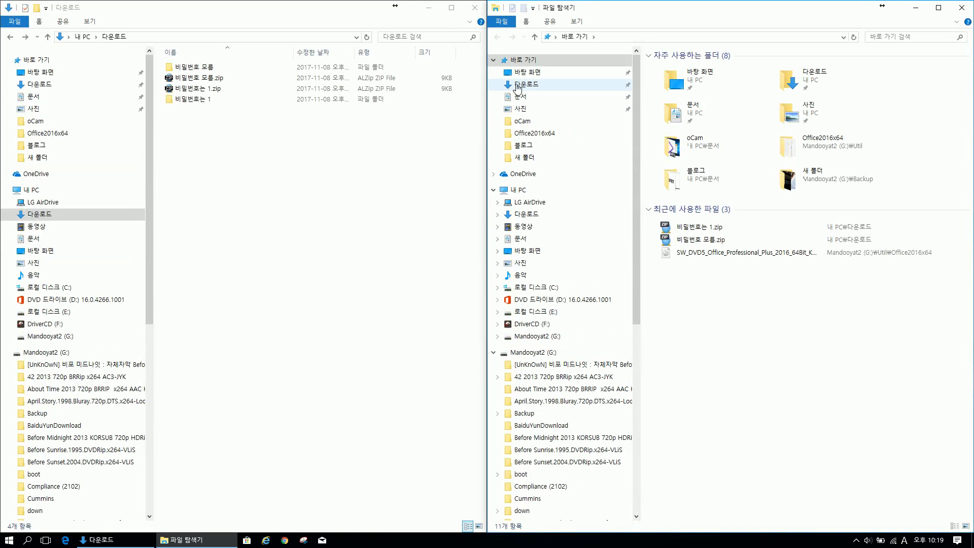
click(523, 85)
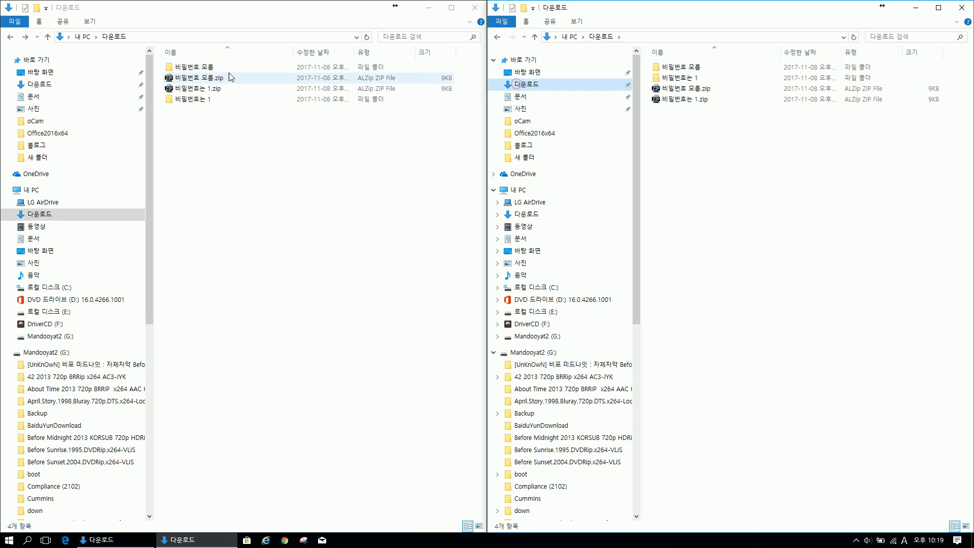
double_click(208, 101)
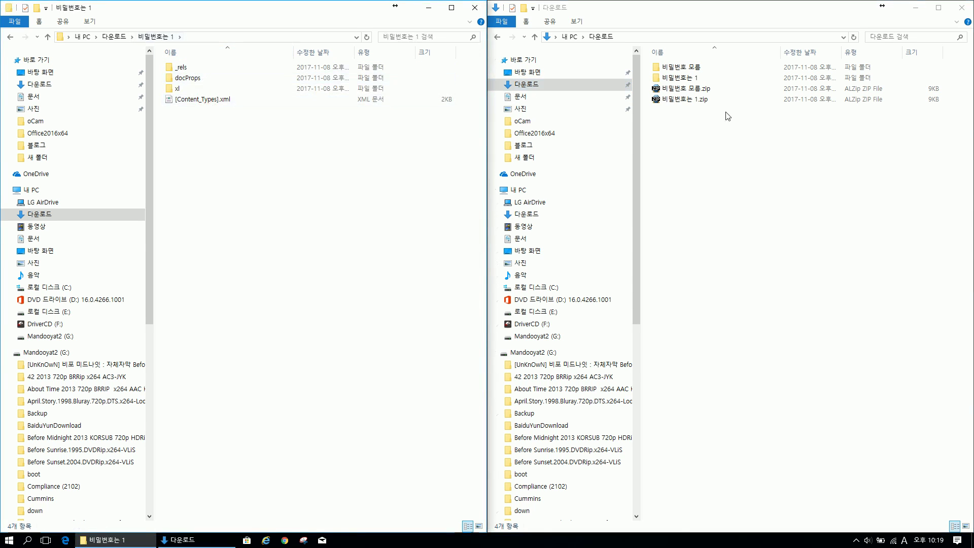
double_click(653, 69)
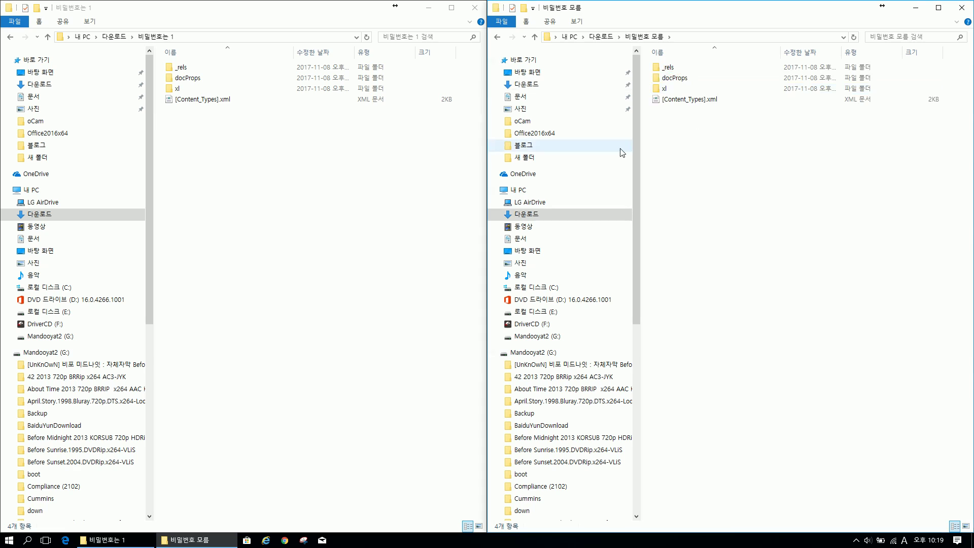
double_click(178, 90)
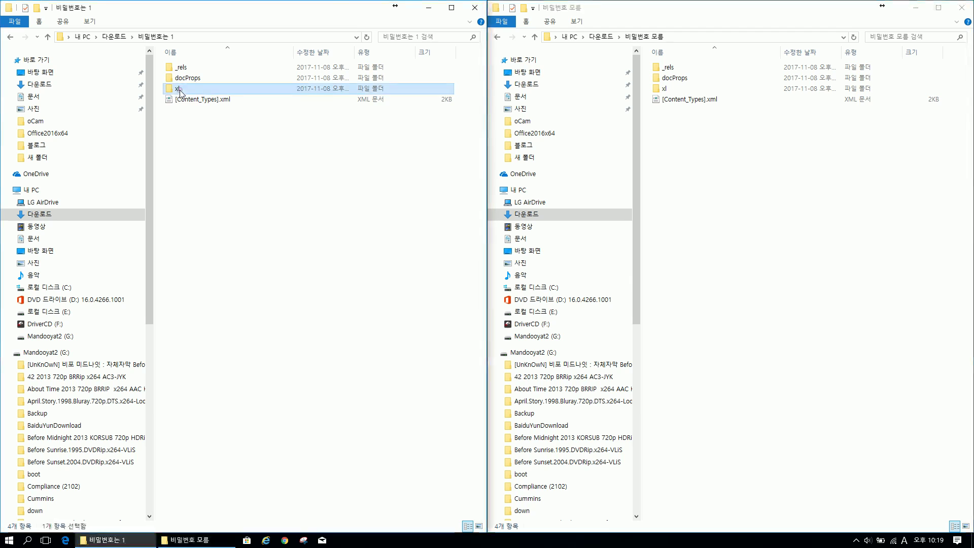
double_click(668, 89)
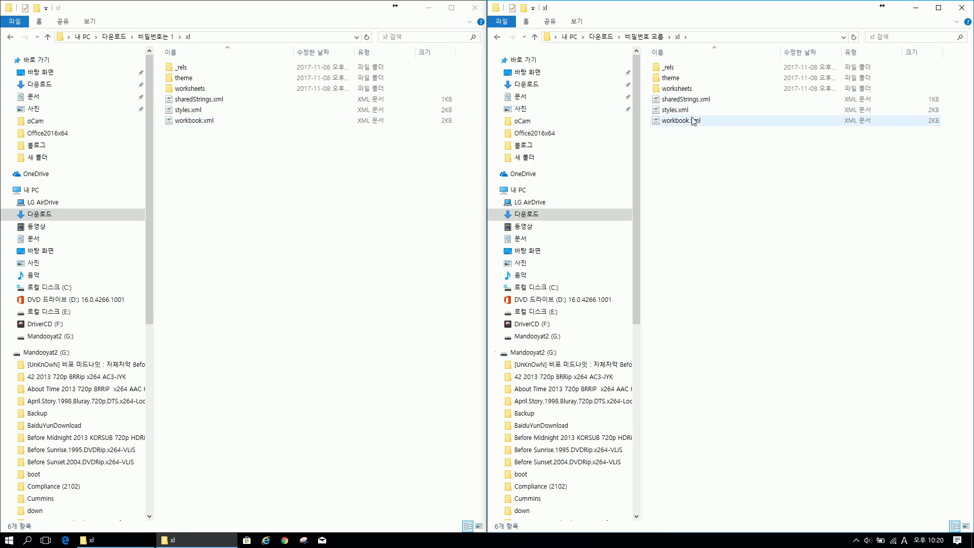
click(27, 540)
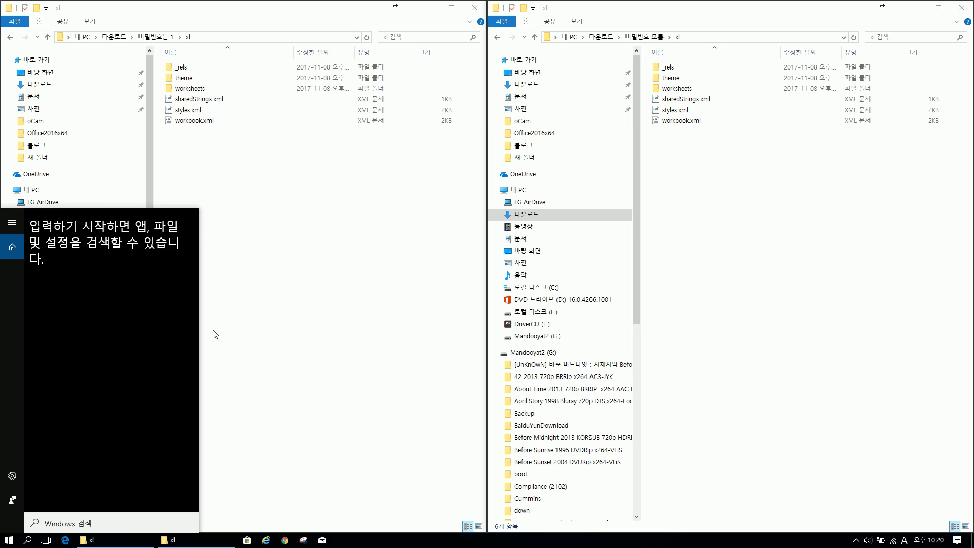
text(ex)
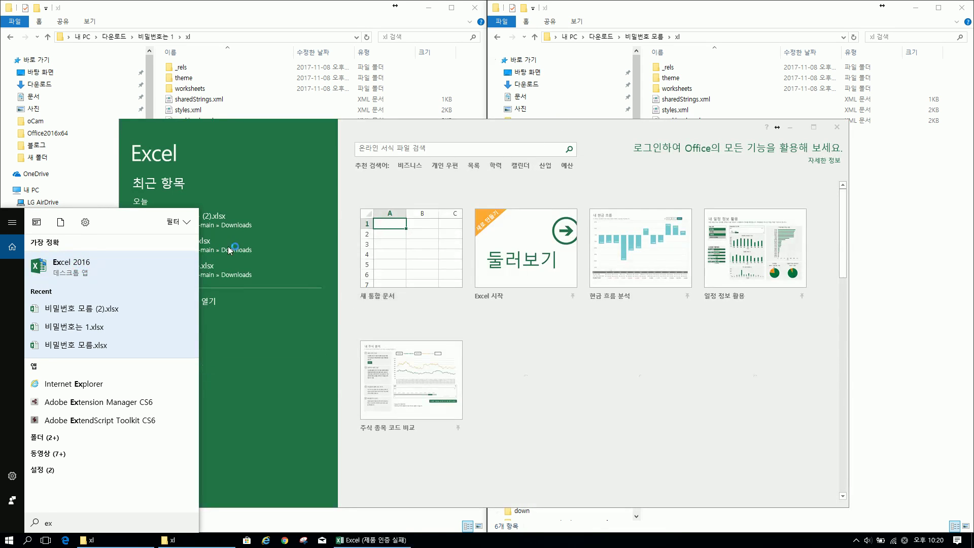
Launch Excel 2016, create a blank workbook, and show the 검토 (Review) tab
click(155, 218)
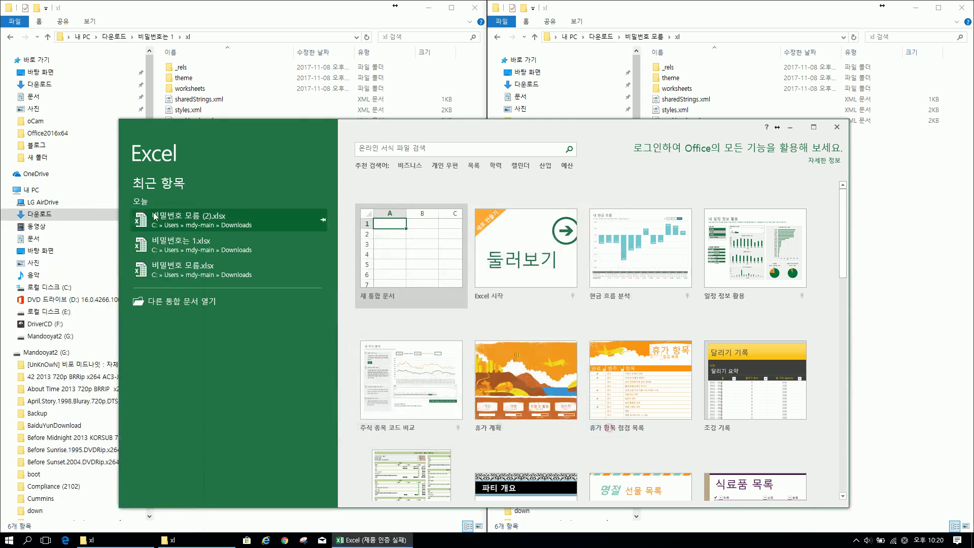
click(412, 252)
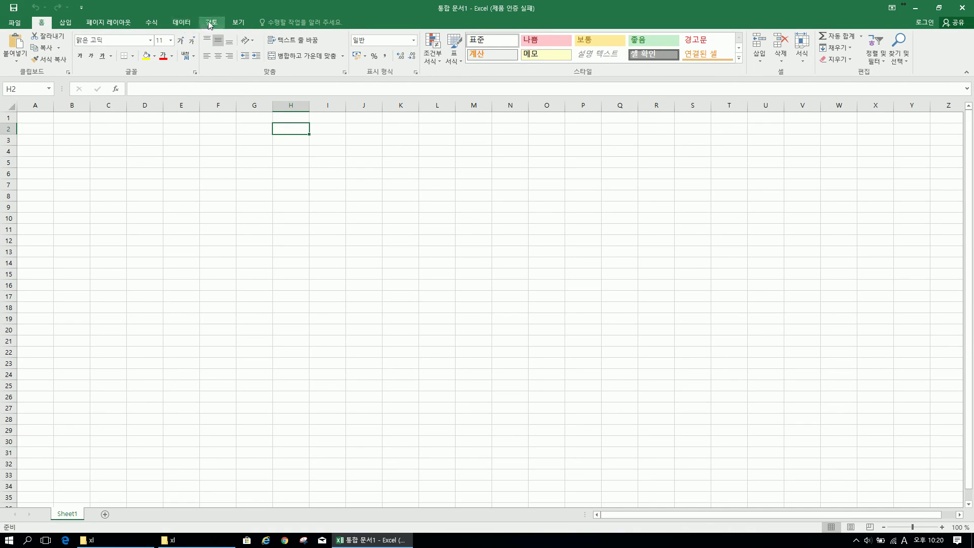
click(210, 23)
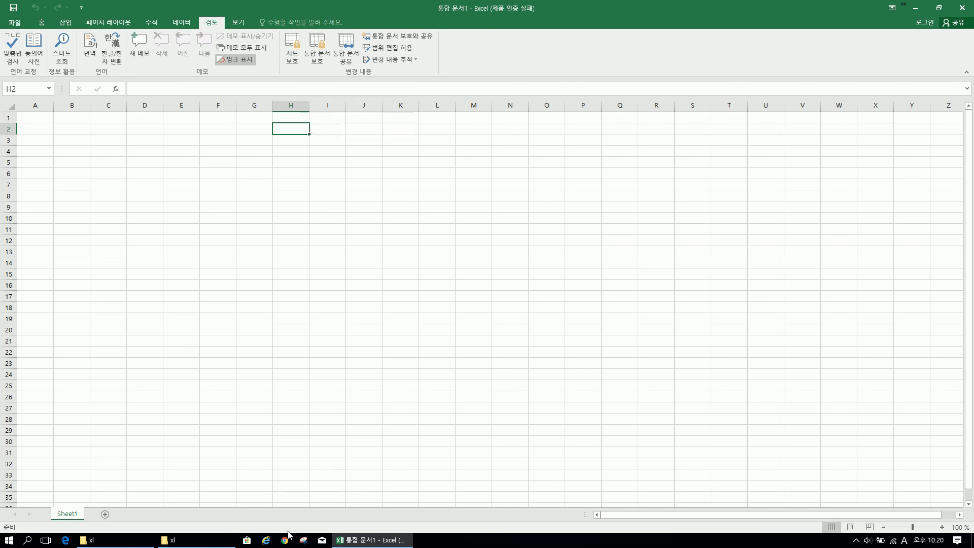
Select workbook.xml in both xl folder windows, then return to the Excel workbook
click(171, 540)
click(130, 541)
click(233, 120)
click(700, 120)
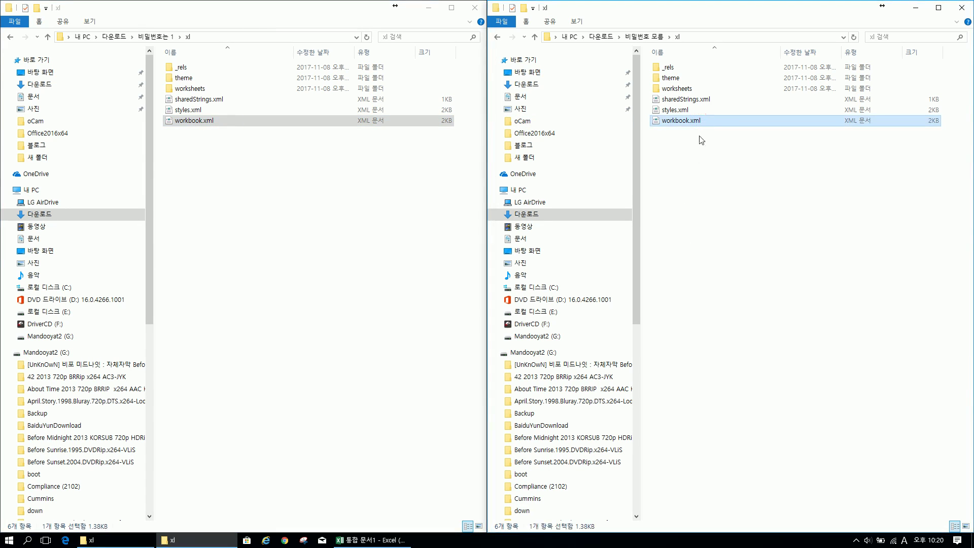
click(411, 541)
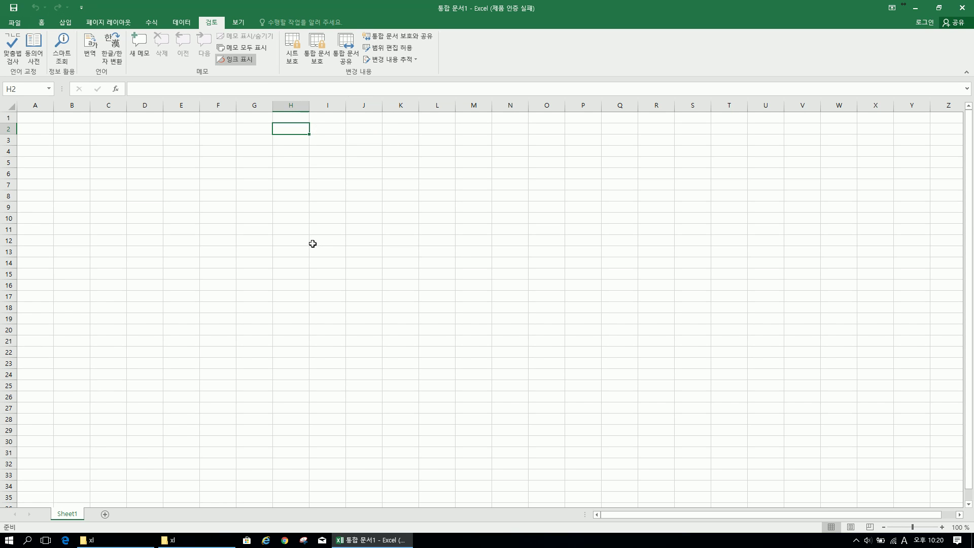
Open the worksheets subfolder in both Explorer windows, then bring Excel forward
click(173, 540)
click(91, 541)
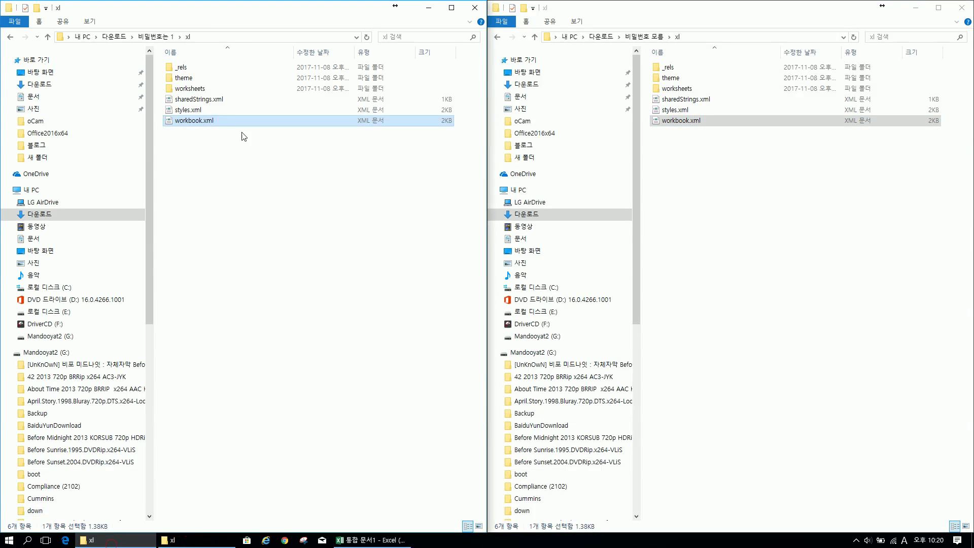
double_click(215, 90)
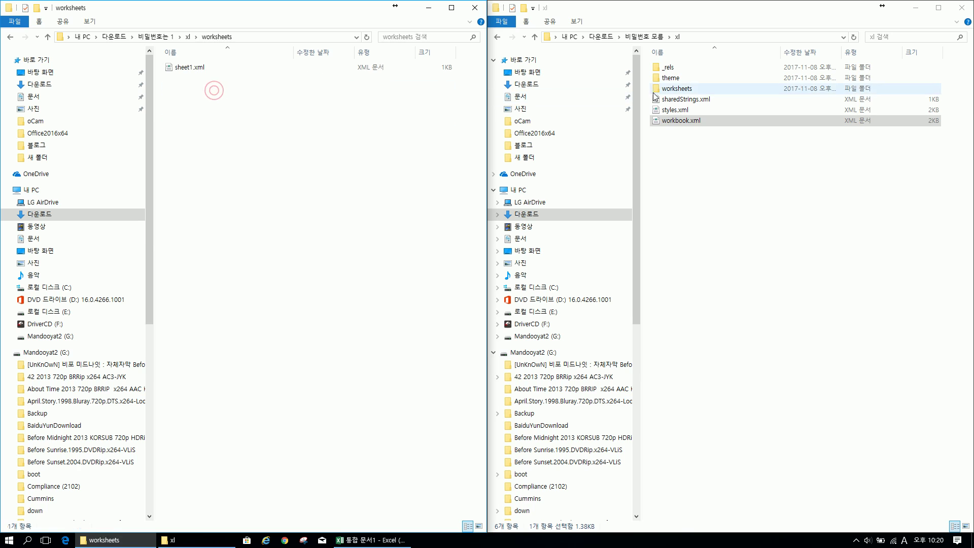
click(682, 90)
double_click(682, 89)
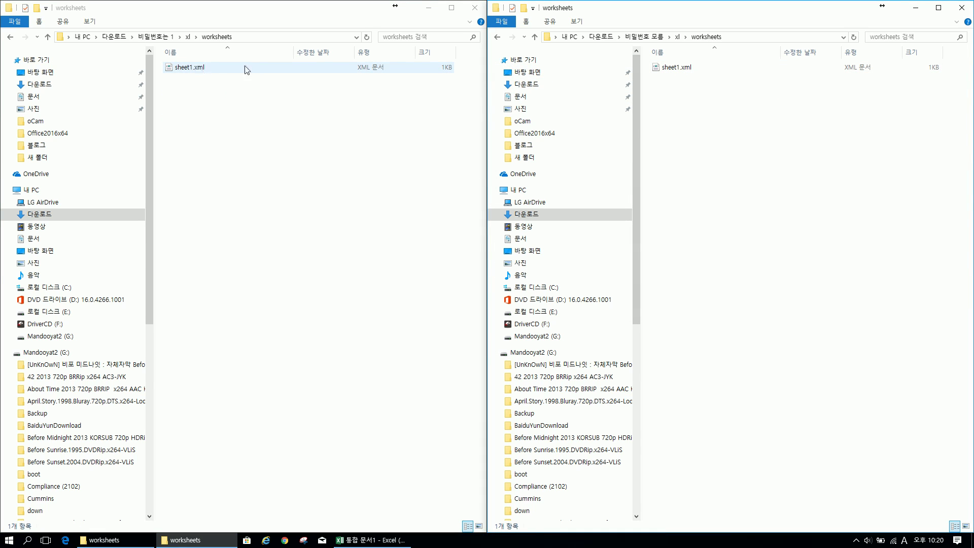
click(370, 540)
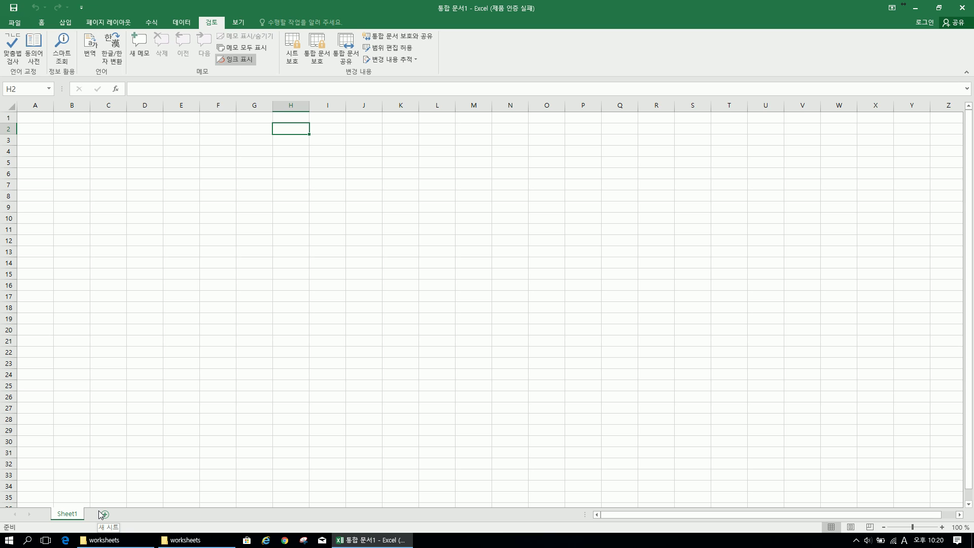
Return both windows to their xl folders and select each workbook.xml
click(185, 540)
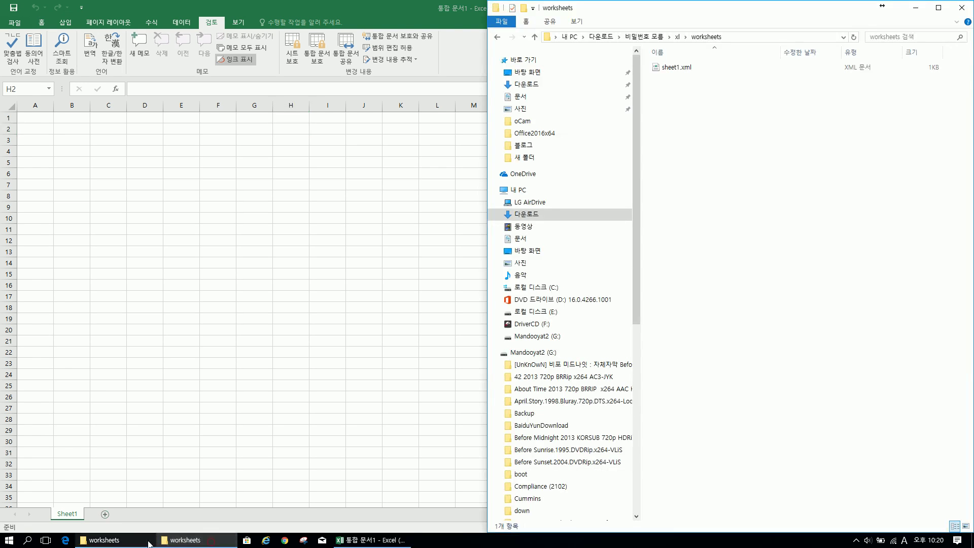
click(133, 540)
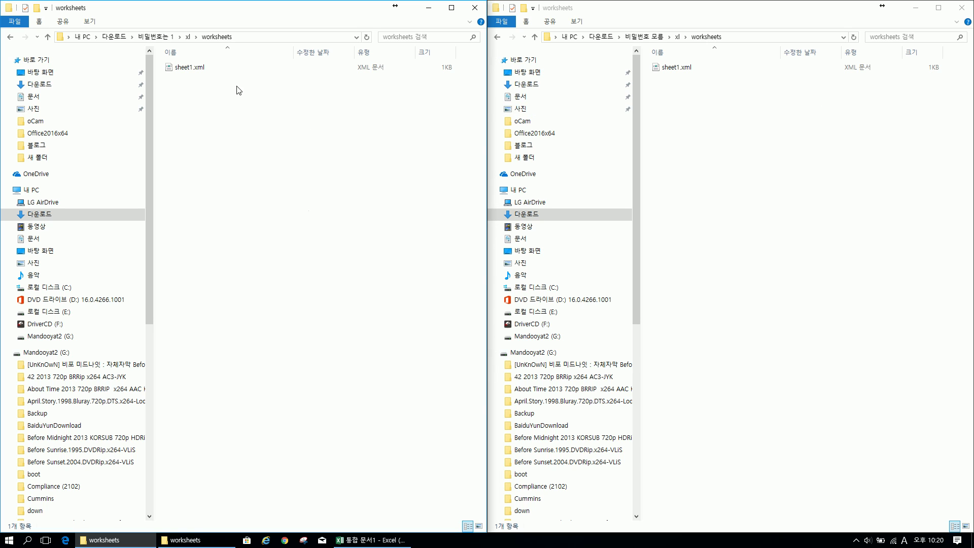
click(338, 137)
click(11, 37)
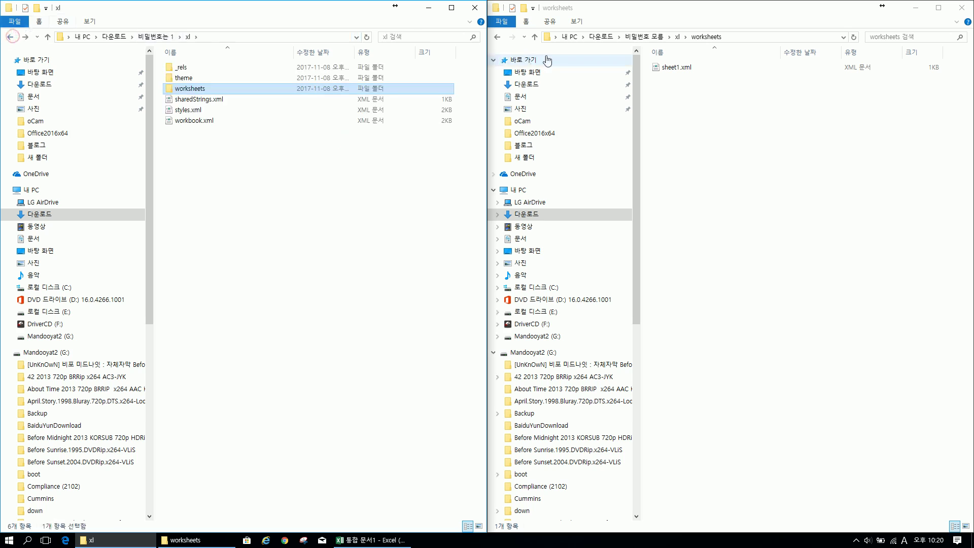
click(498, 37)
click(208, 121)
click(733, 121)
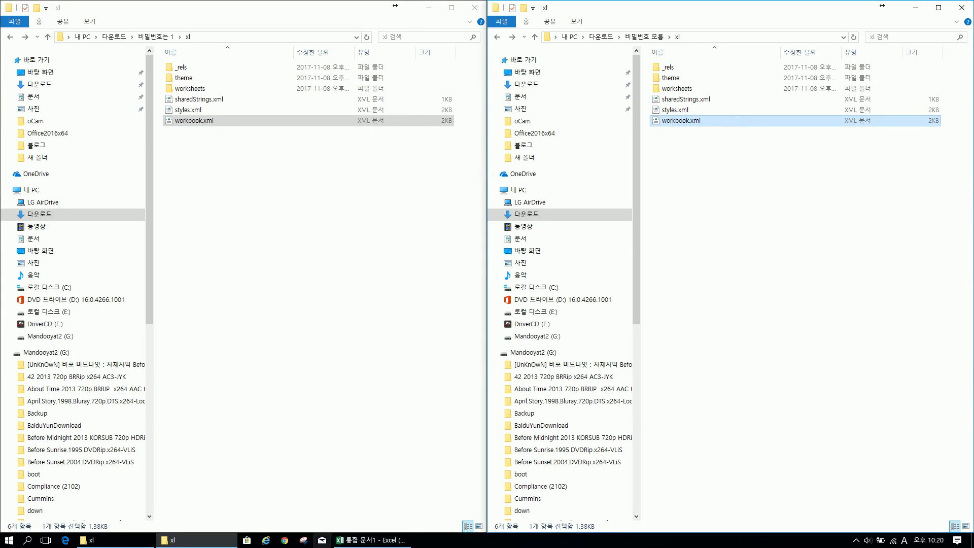
Select cell I7 in Excel, then minimize Excel to reveal the folder windows
click(370, 540)
click(329, 187)
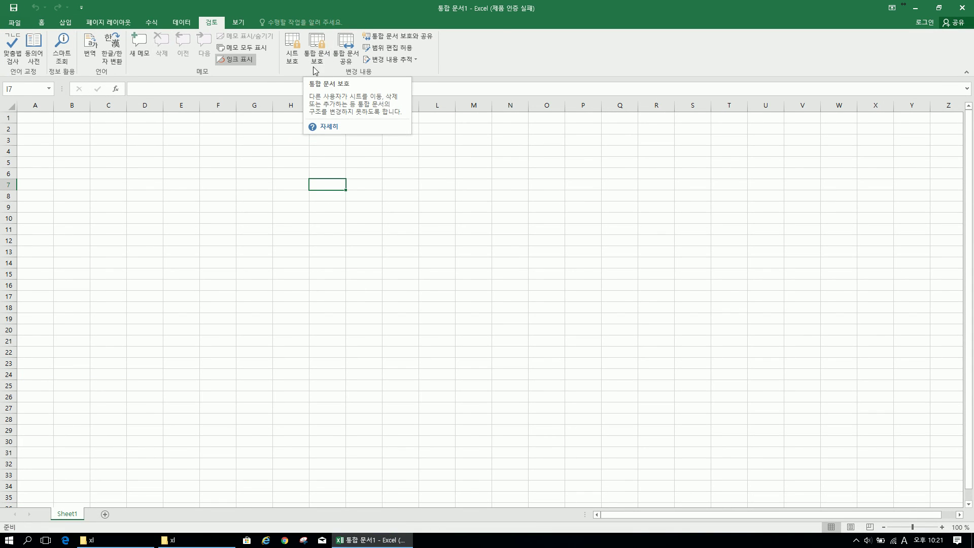
click(923, 12)
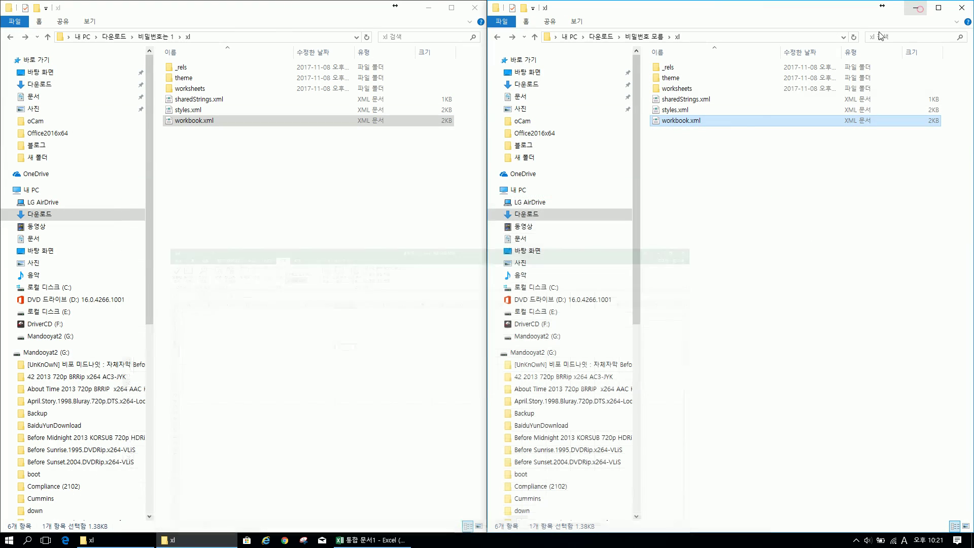
click(319, 189)
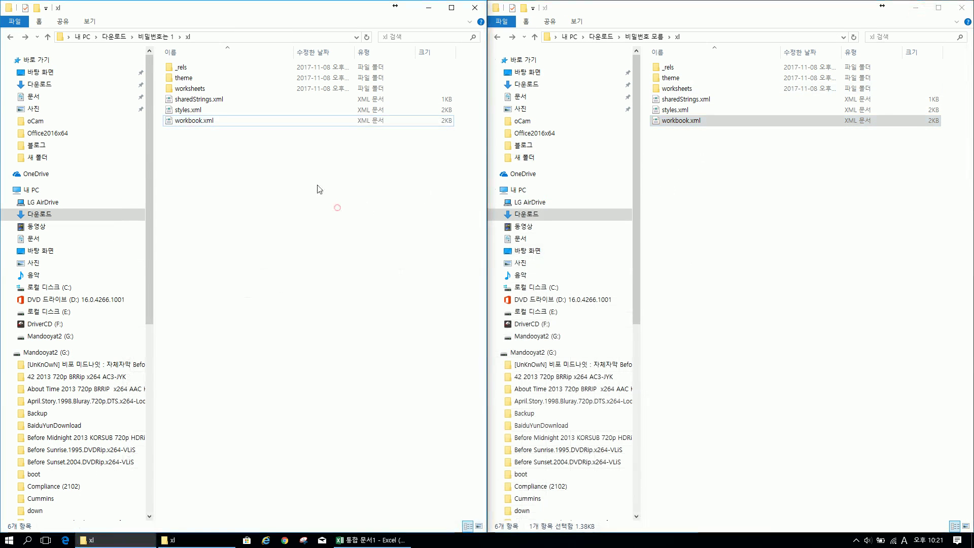
Open the left workbook.xml in Notepad, snap it left, and enable 자동 줄 바꿈
right_click(212, 125)
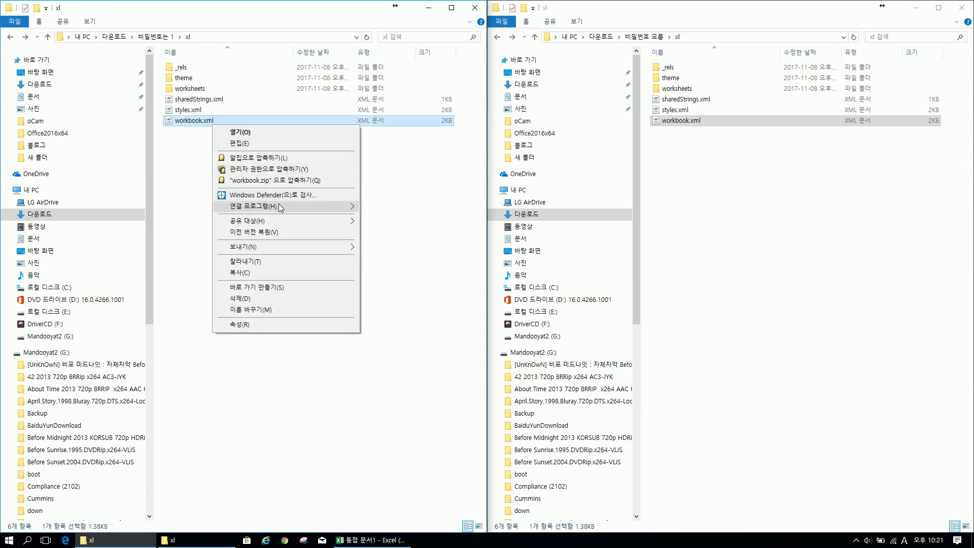
mouse_move(280, 207)
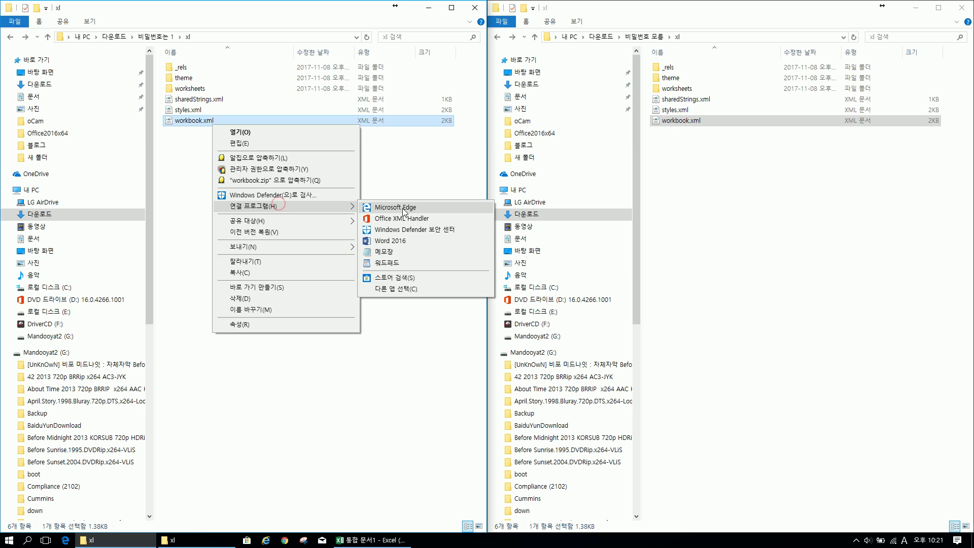
click(403, 256)
key(super+Left)
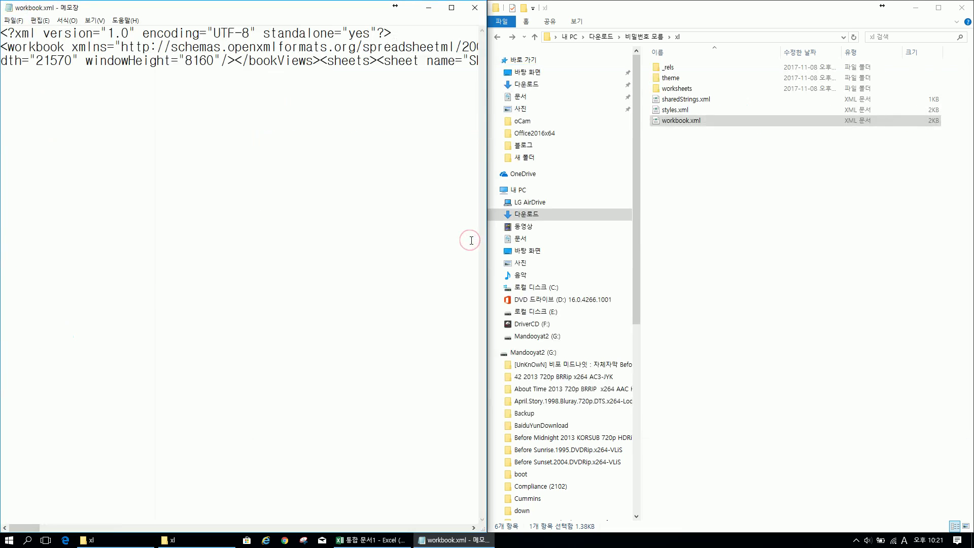
click(95, 21)
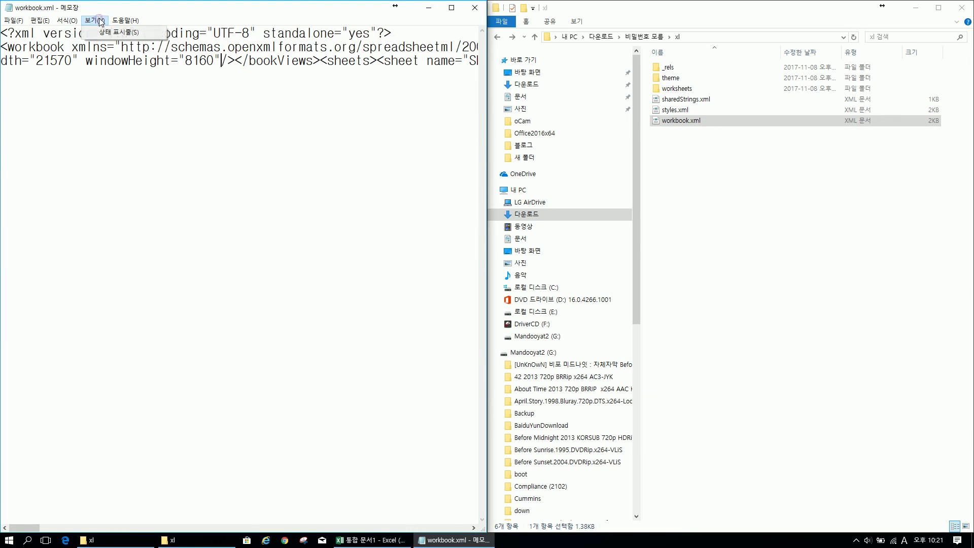
click(74, 33)
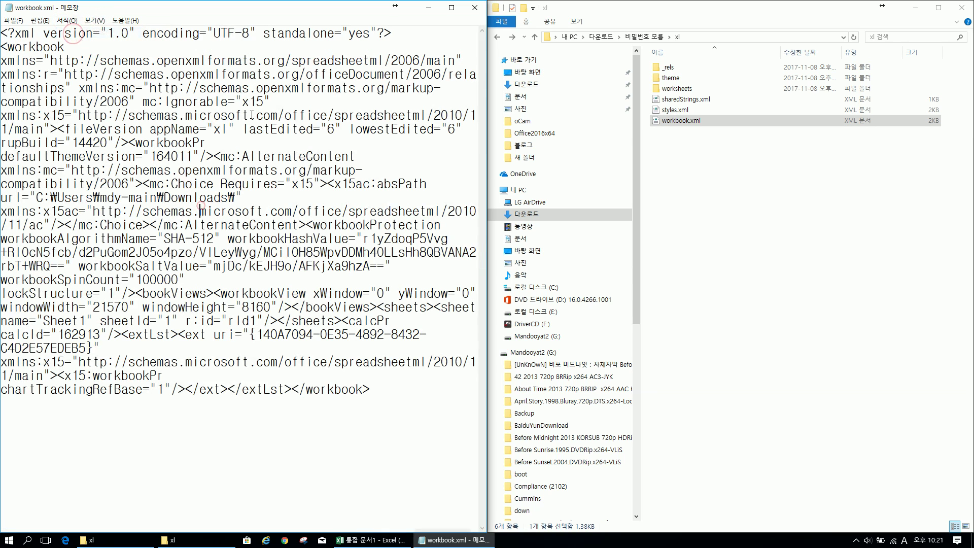
Open the right workbook.xml in Notepad, snap it right, and enable 자동 줄 바꿈
click(797, 186)
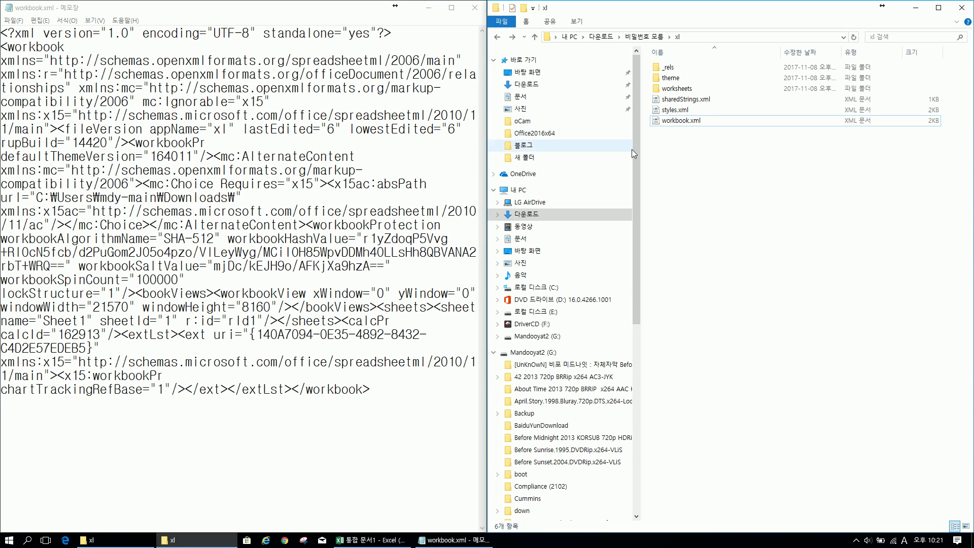
right_click(671, 121)
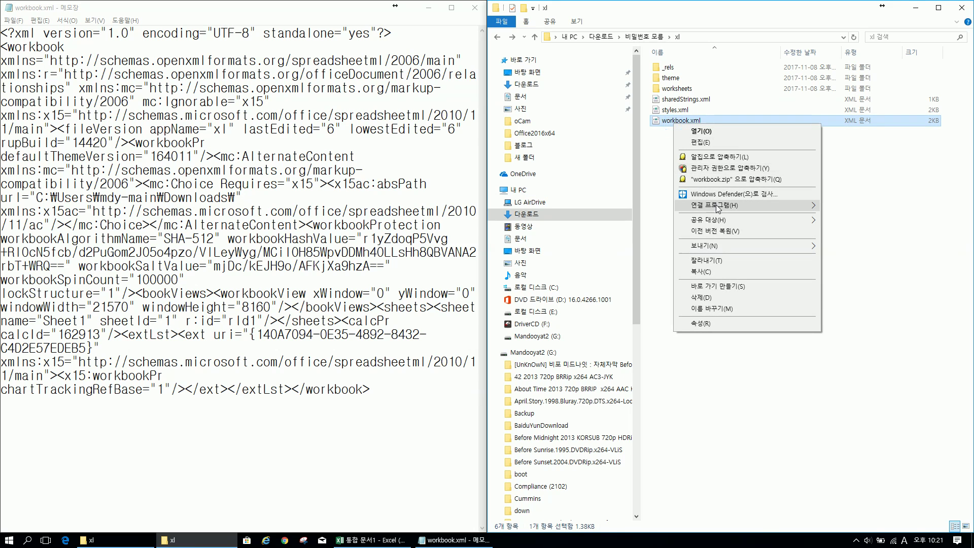
mouse_move(715, 205)
click(866, 254)
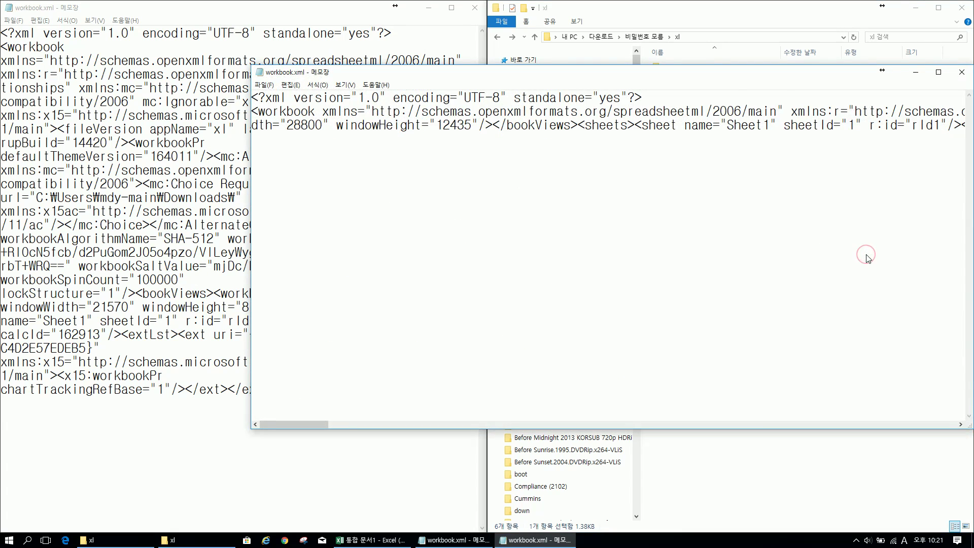
key(super+Right)
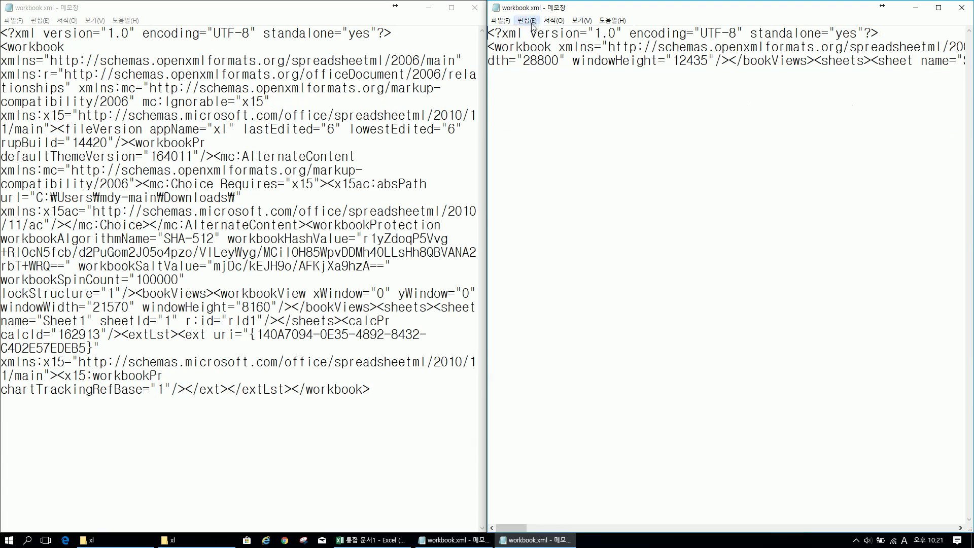
click(554, 20)
click(565, 32)
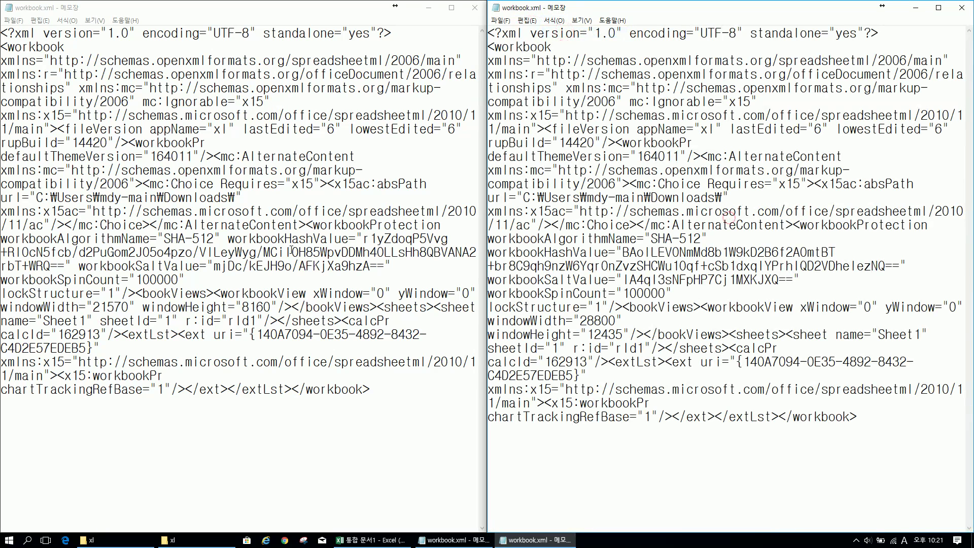
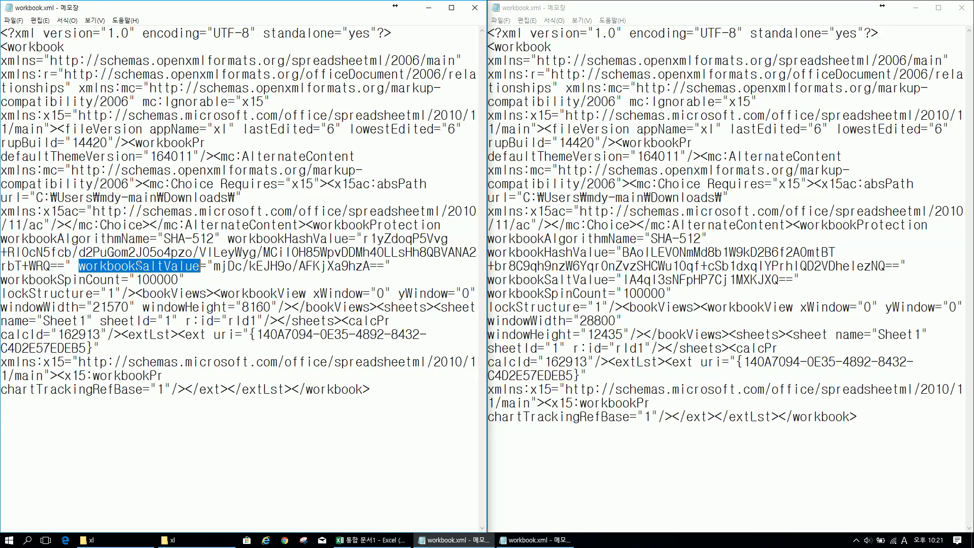
drag(136, 266, 79, 266)
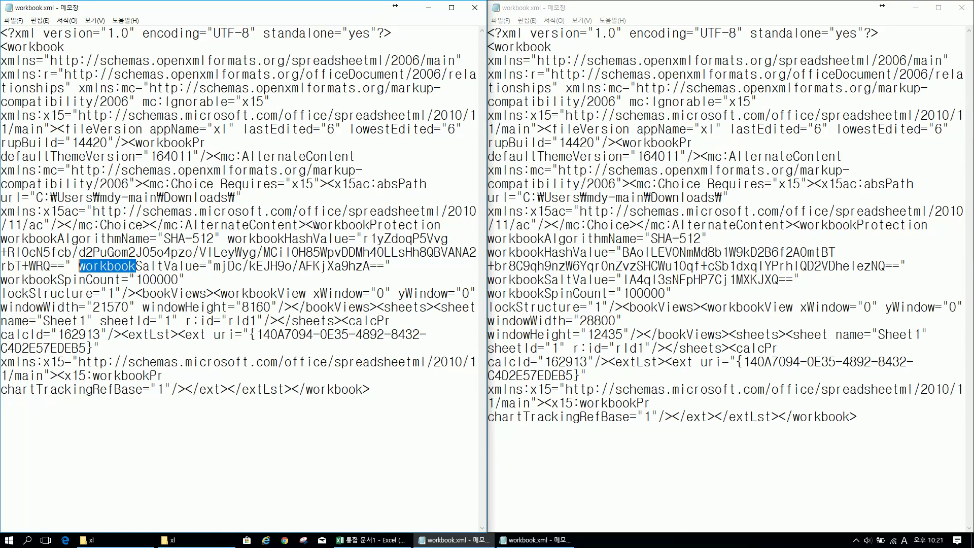
drag(285, 238, 227, 238)
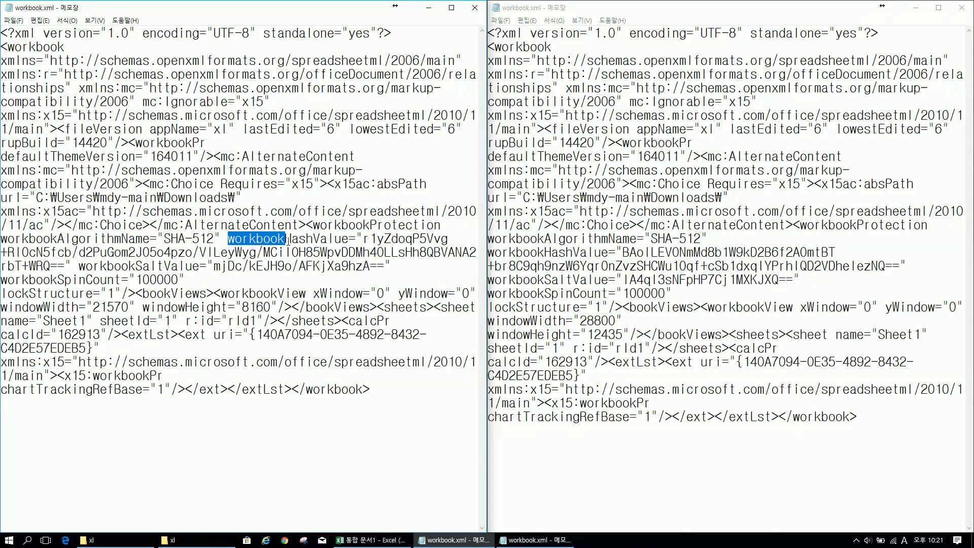
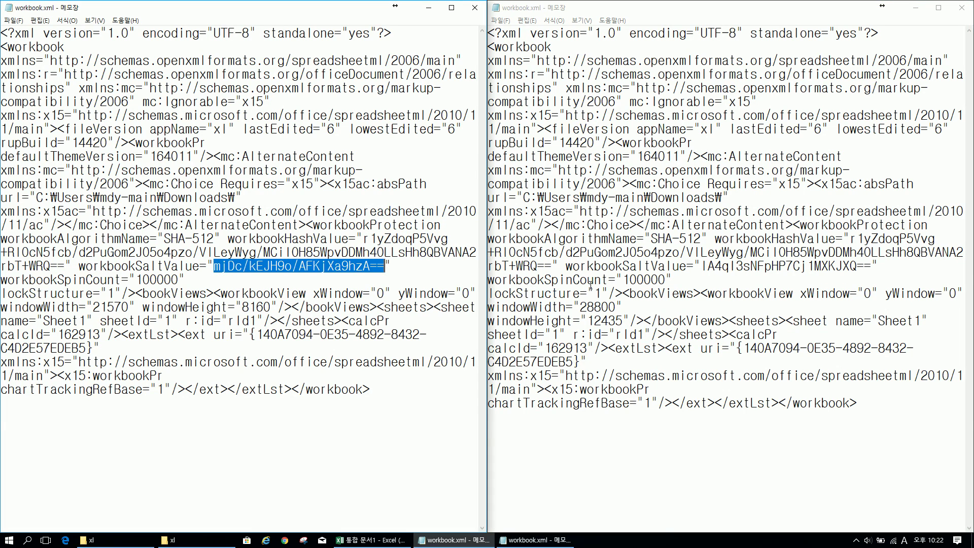
Select the existing workbookSaltValue in the second workbook.xml so the copied salt replaces it
click(585, 268)
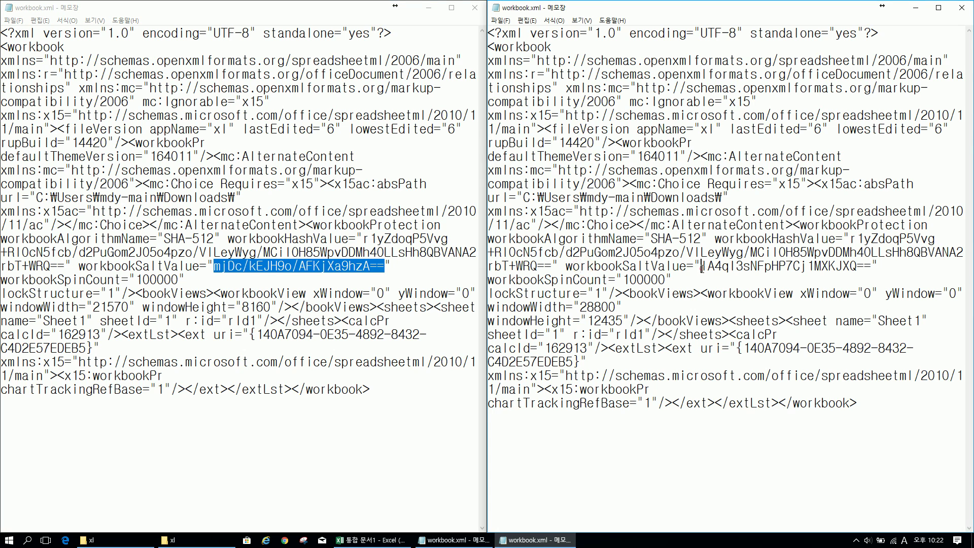
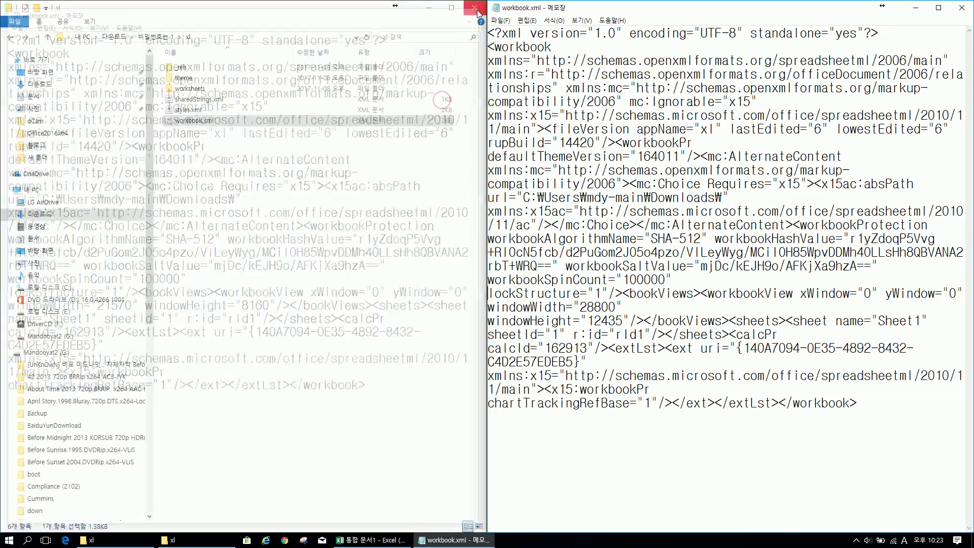
Close the Notepad windows and go back up to the 다운로드 folder
click(952, 13)
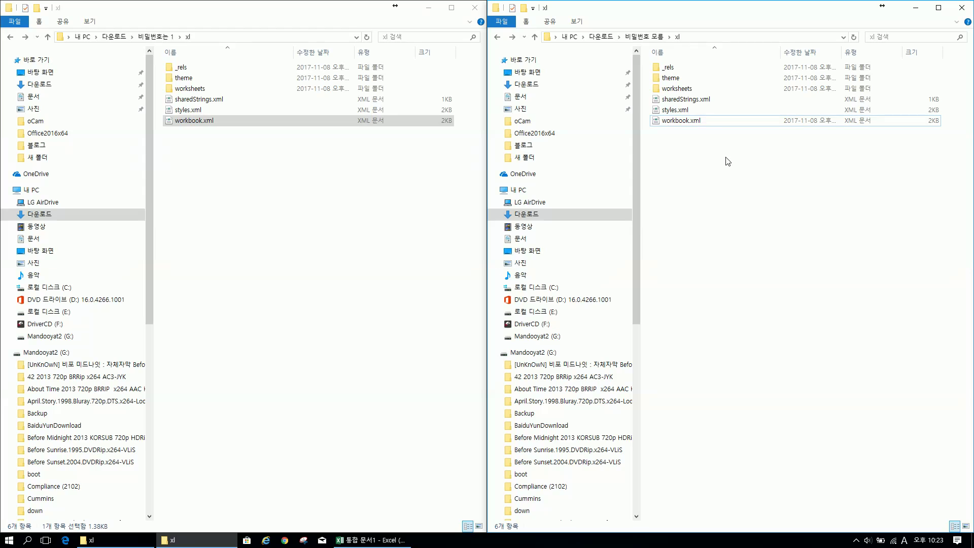
click(654, 37)
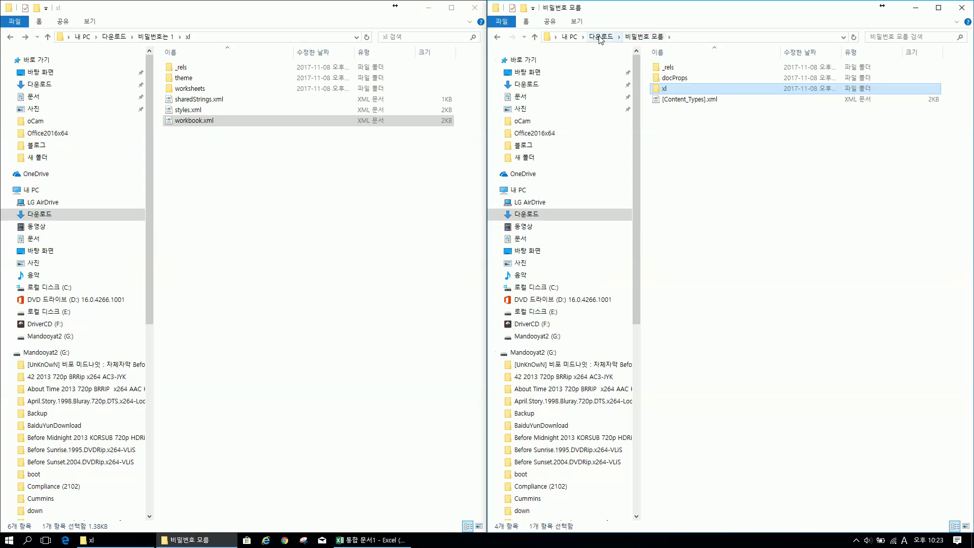
click(600, 37)
Compress the 비밀번호 모음 folder with ALZip into 비밀번호 모음 (2).zip
click(691, 68)
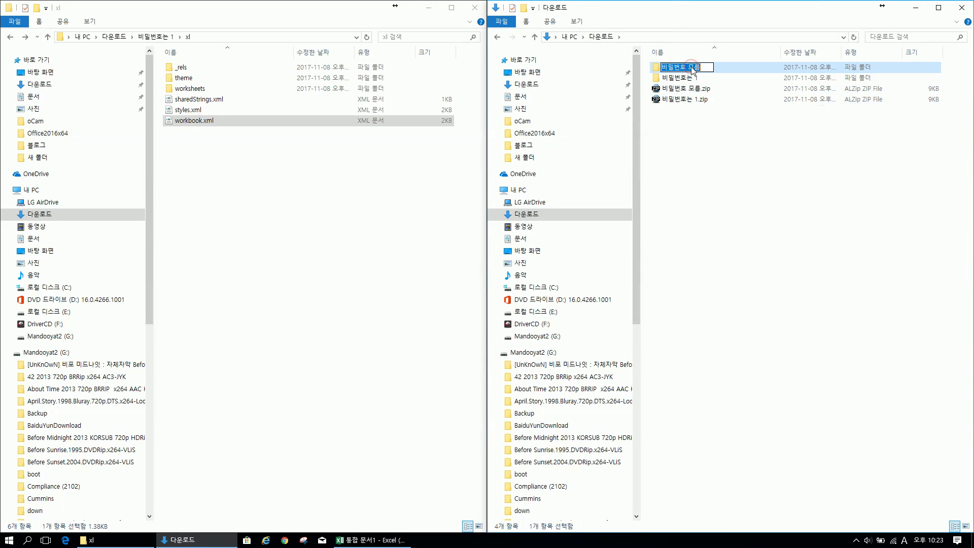
right_click(693, 70)
click(639, 146)
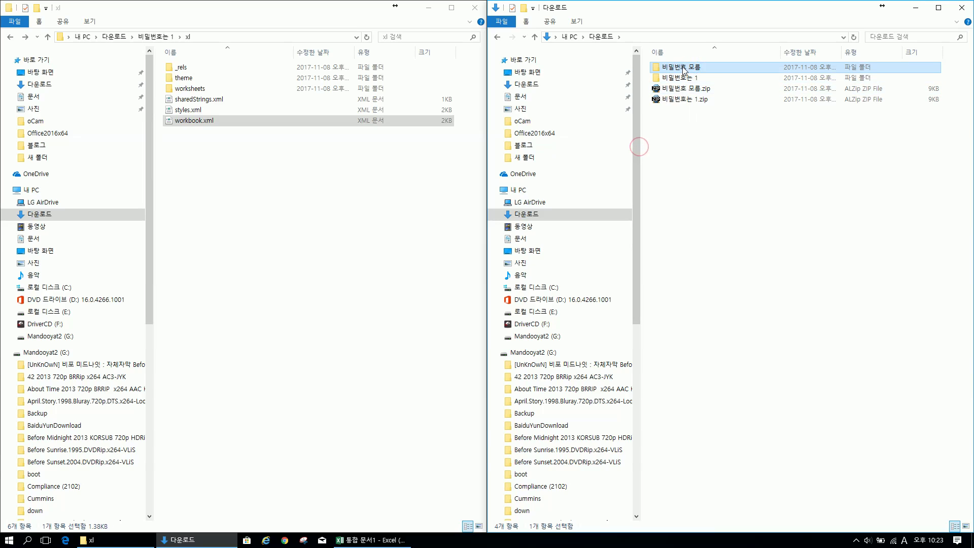
right_click(684, 71)
click(752, 146)
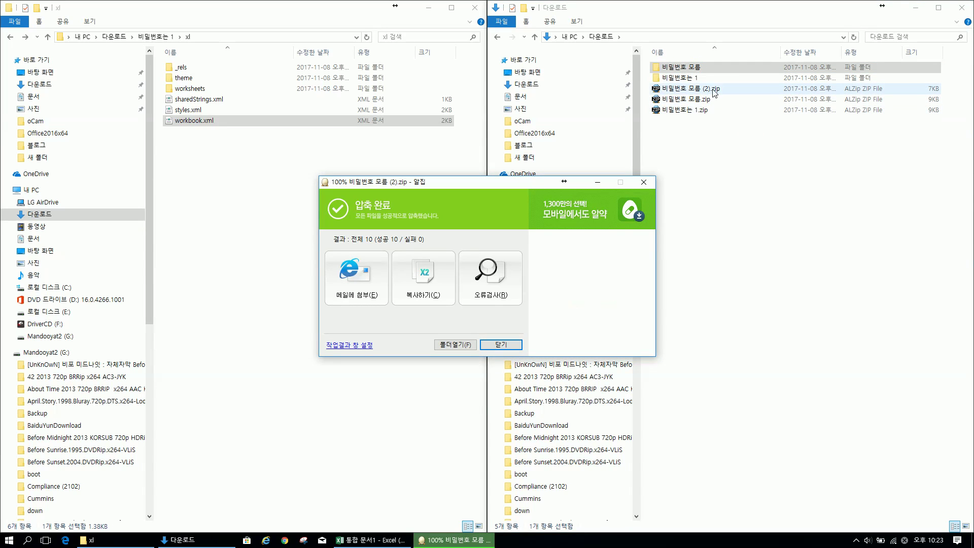
key(Return)
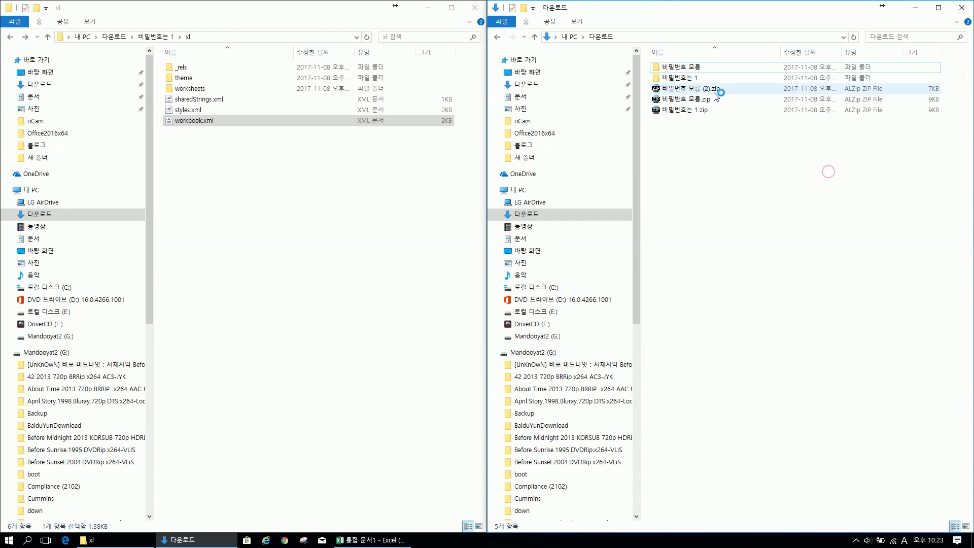
Rename 비밀번호 모음 (2).zip to 비밀번호 모음 (2).xlsx, replacing the zip extension
click(715, 90)
click(713, 88)
drag(712, 89, 720, 88)
text(x)
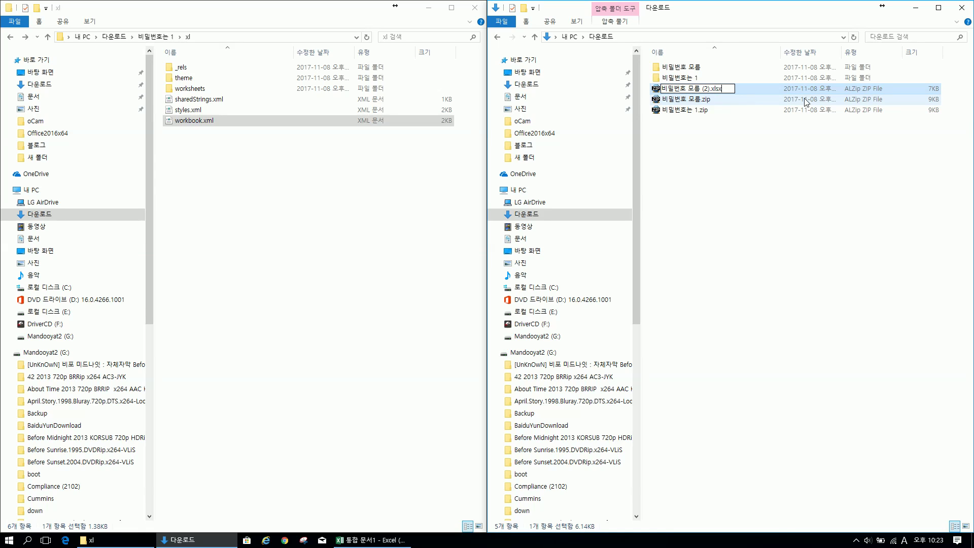
text(lsx)
key(Return)
key(Return)
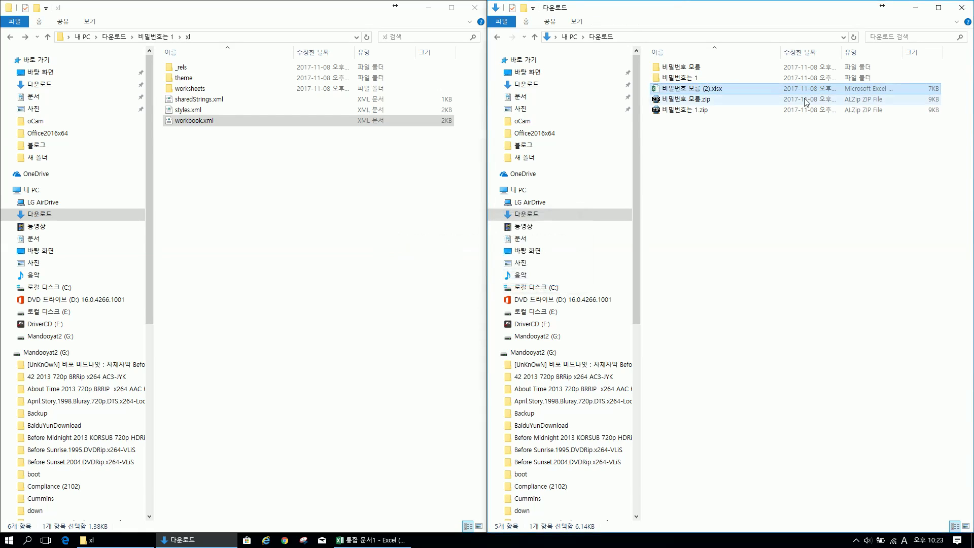
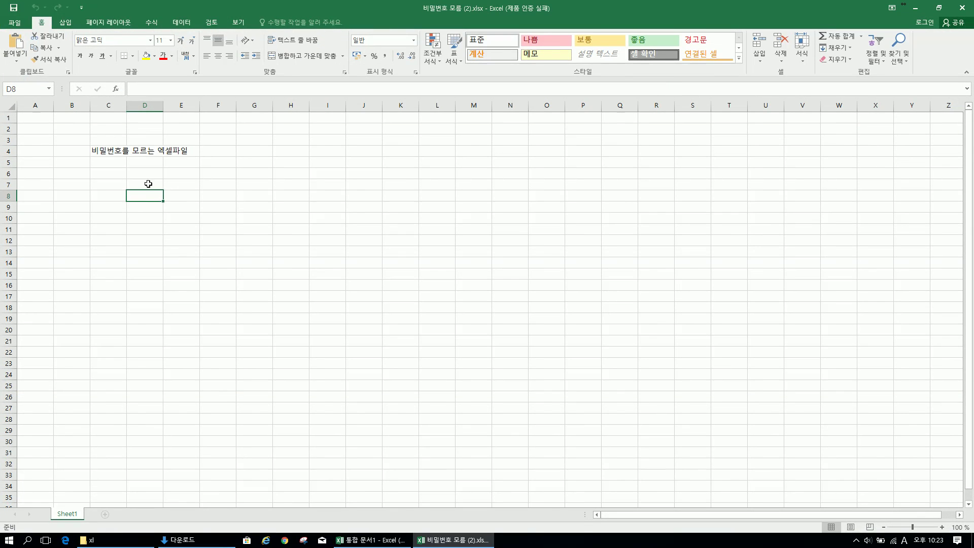
From the Review tab, choose Protect Workbook to bring up the Unprotect Workbook password prompt for 비밀번호 모름 (2).xlsx
click(186, 22)
click(211, 22)
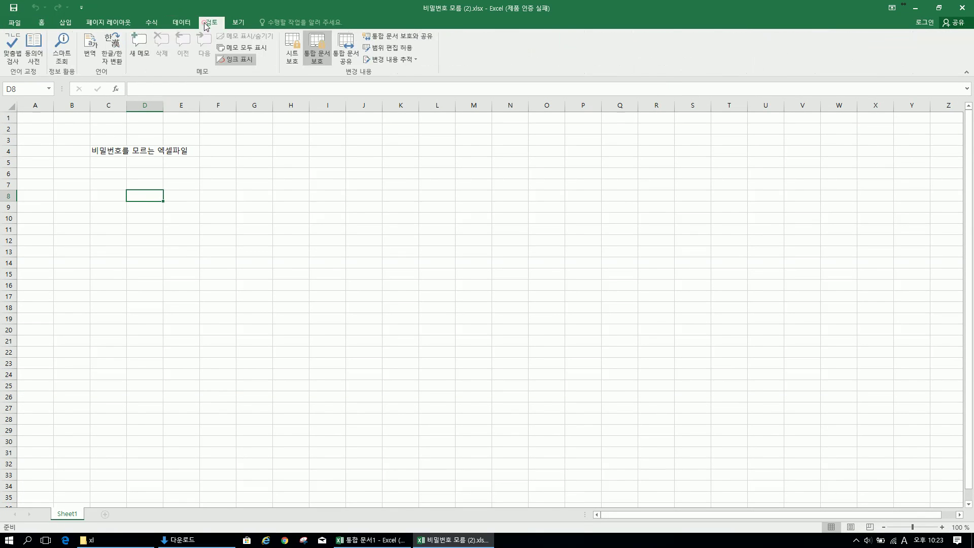
click(320, 52)
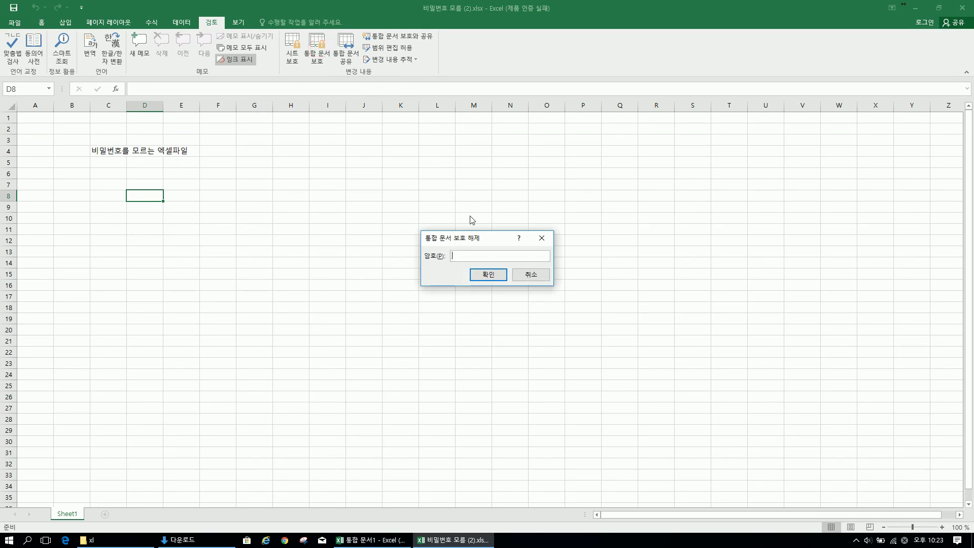
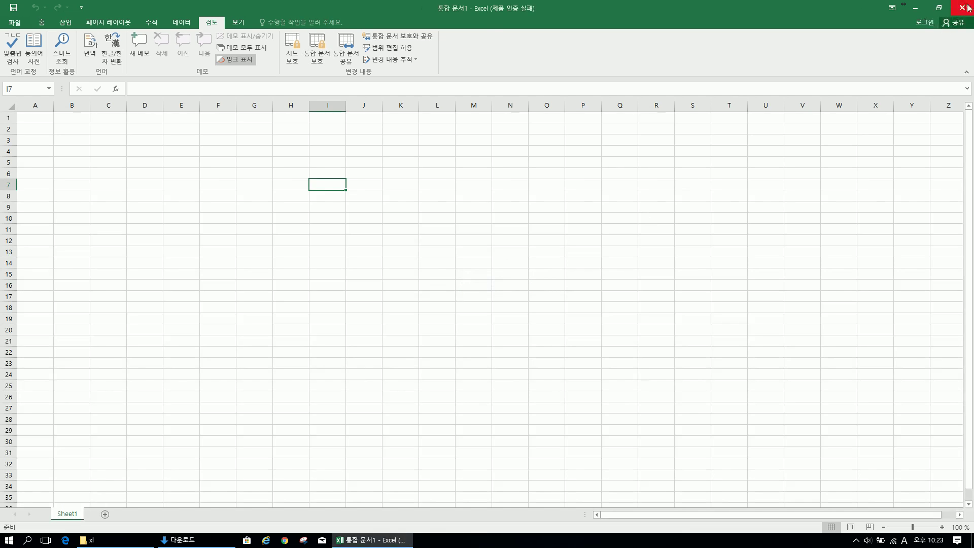
Close the blank Excel workbook and browse into 비밀번호 모름 > xl > worksheets
click(963, 7)
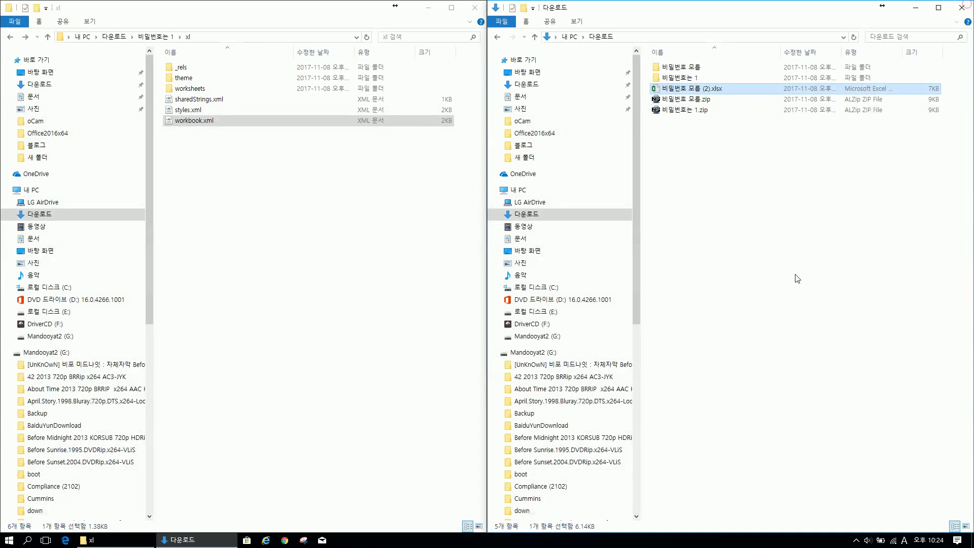
click(729, 229)
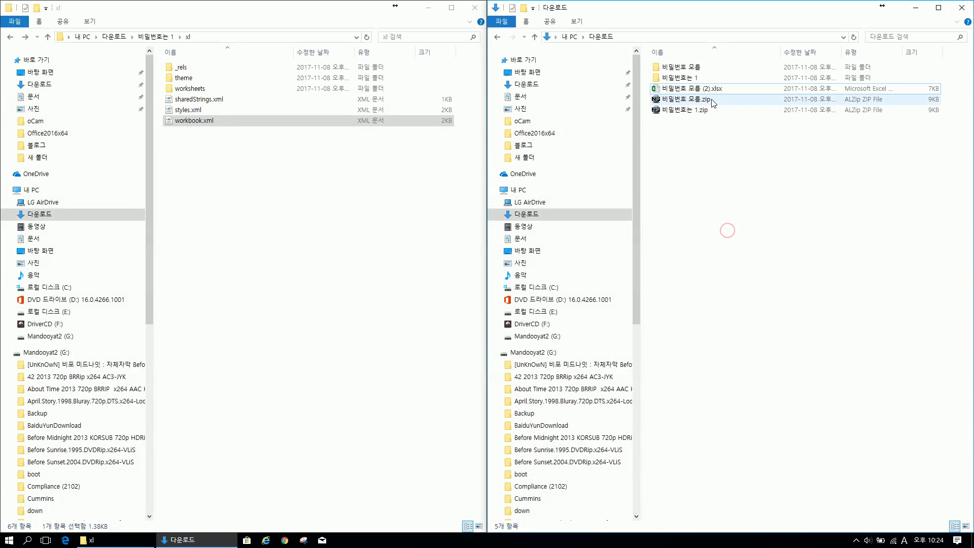
double_click(691, 67)
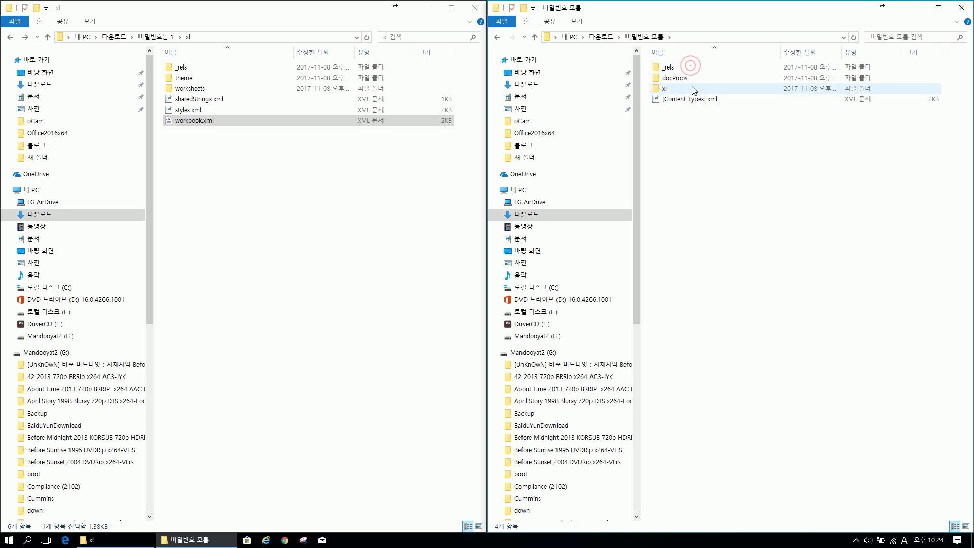
double_click(698, 85)
double_click(699, 89)
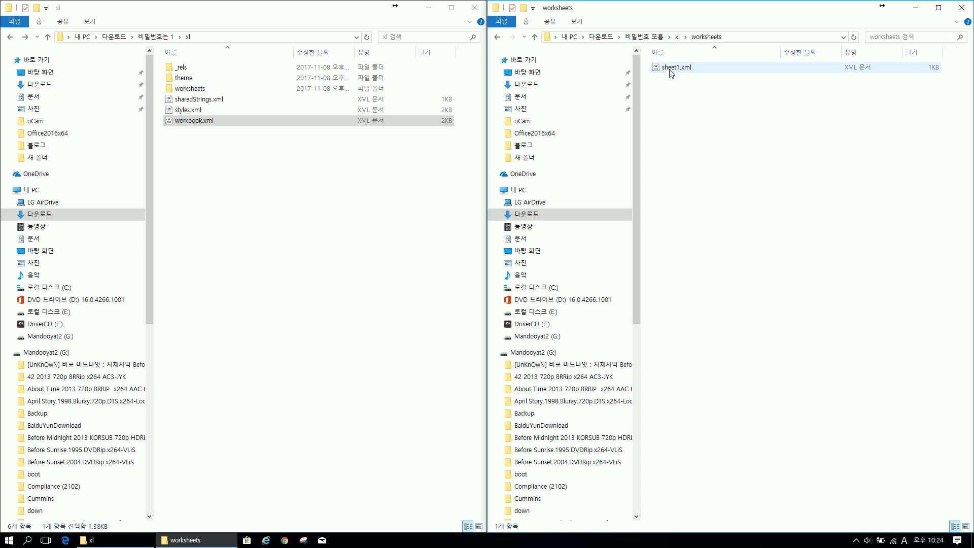
Open sheet1.xml with Notepad (메모장)
right_click(669, 68)
mouse_move(701, 151)
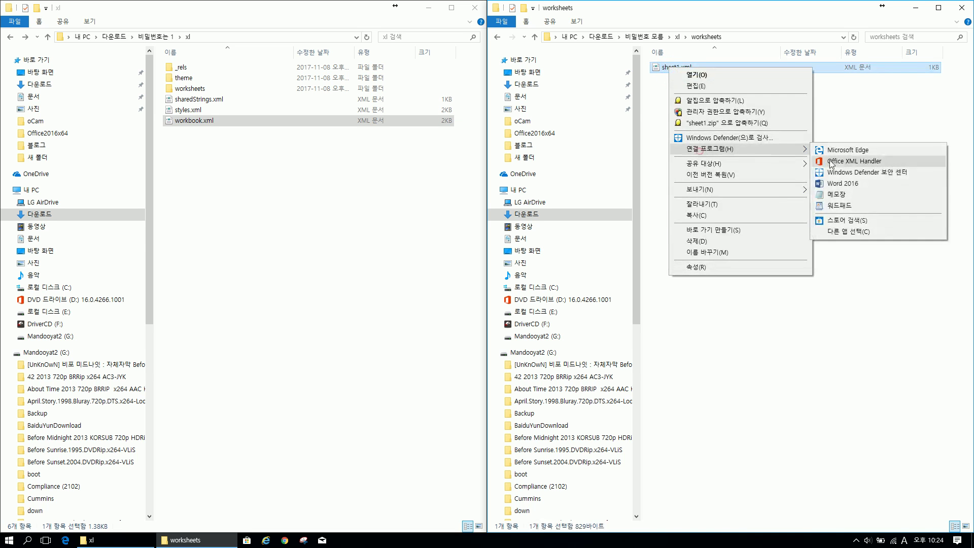
click(854, 196)
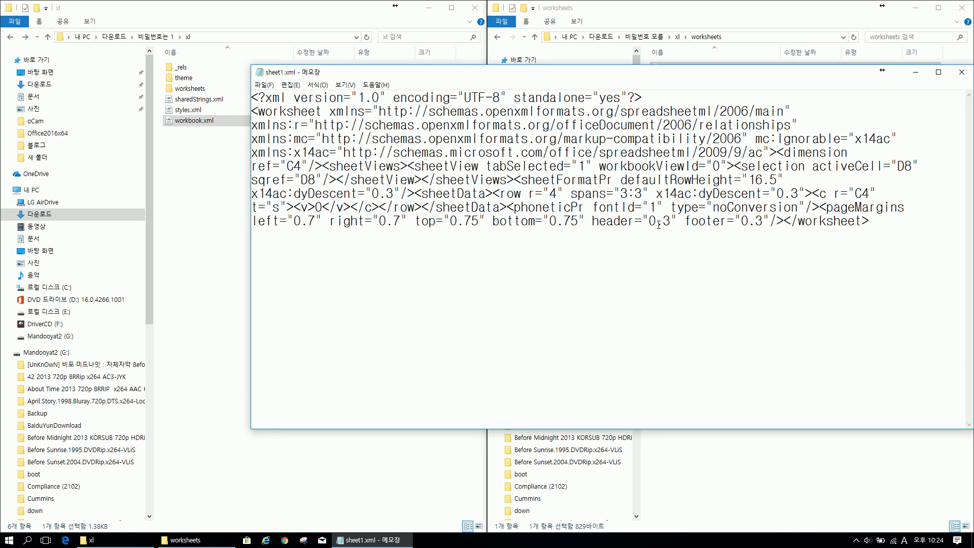
Close Notepad after reviewing sheet1.xml and deselect the file in worksheets
click(961, 71)
click(721, 248)
Return the right window from worksheets via xl to the 다운로드 folder listing
click(499, 37)
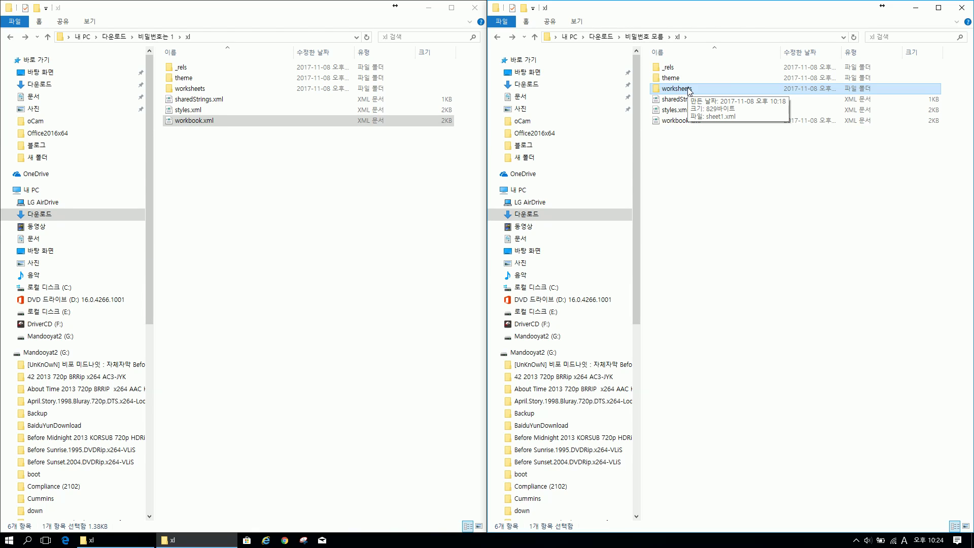
click(701, 193)
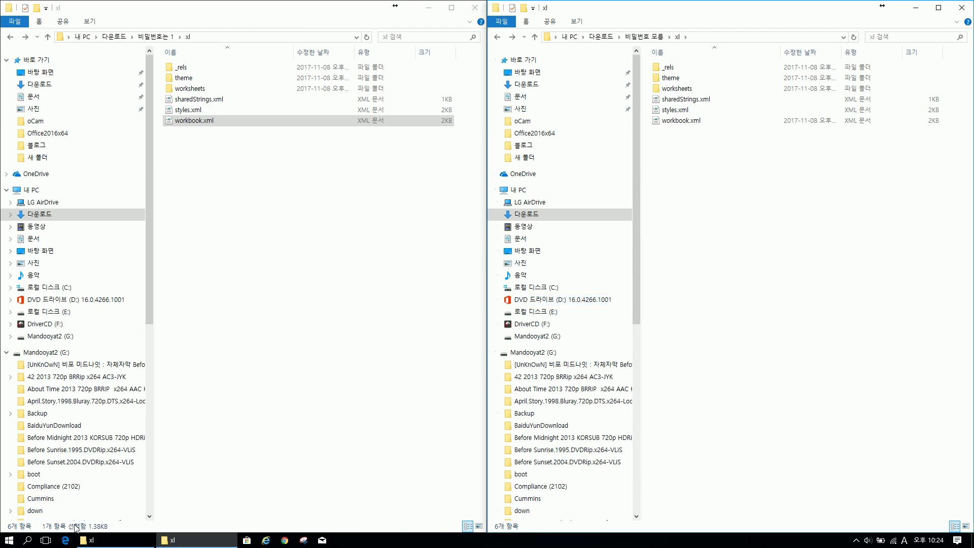
click(243, 443)
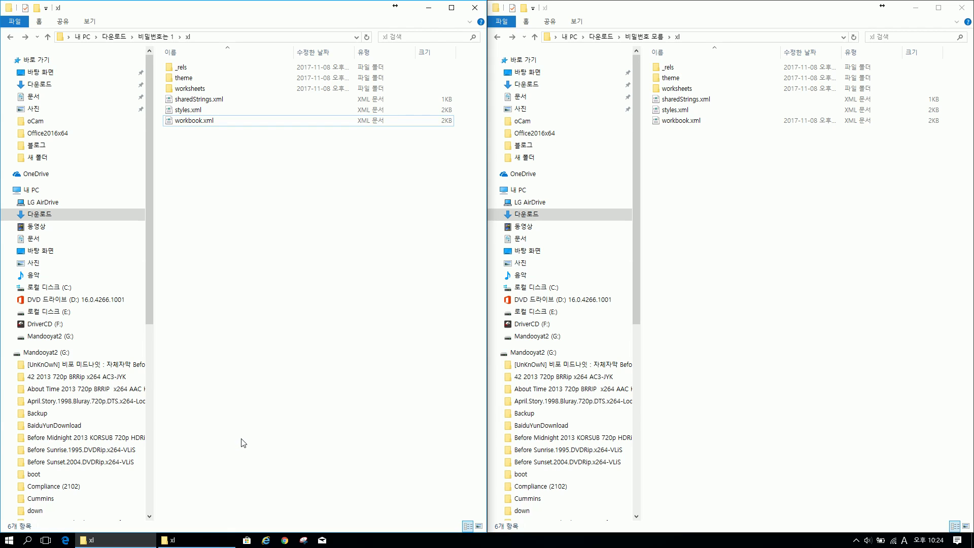
click(745, 237)
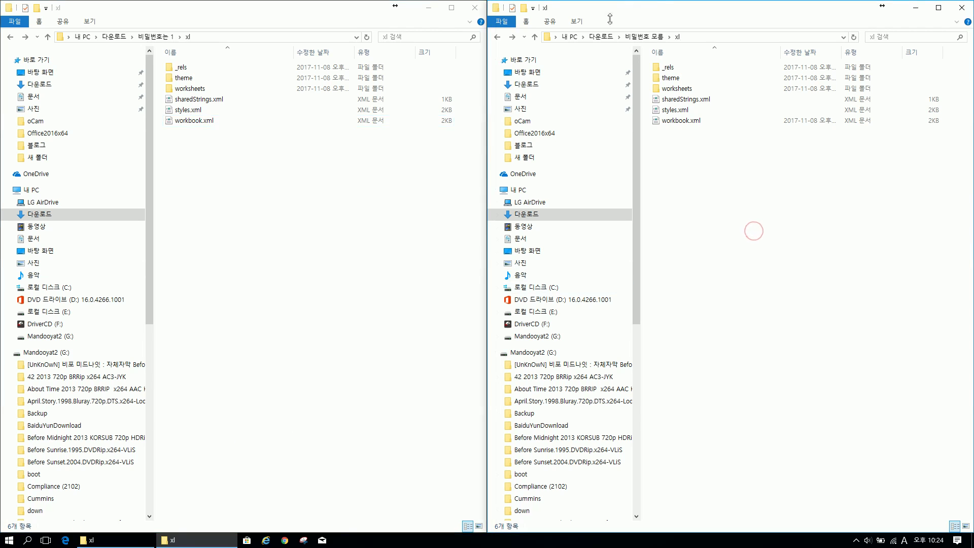
click(600, 37)
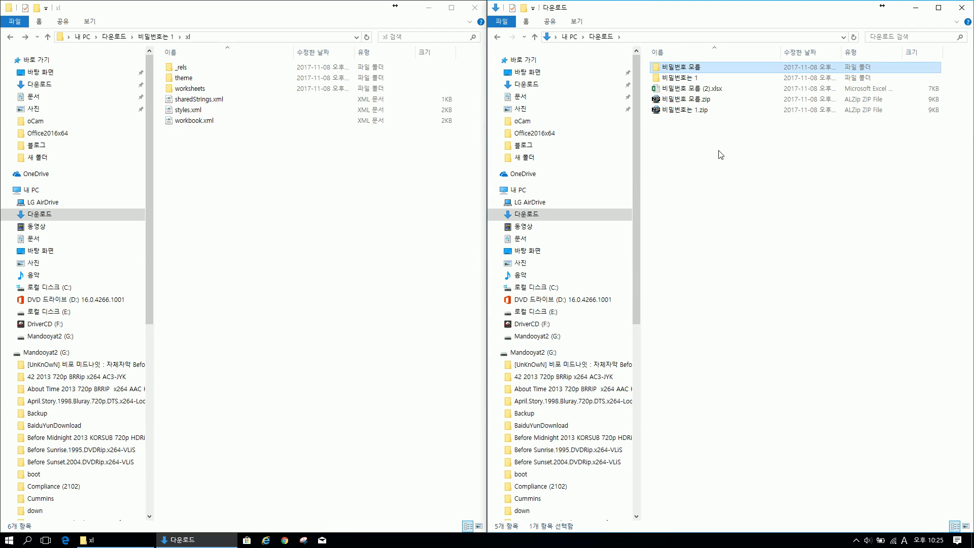
Show ActivePresenter's Pause/Stop/Discard recording panel from the tray and move it onto the desktop
click(857, 540)
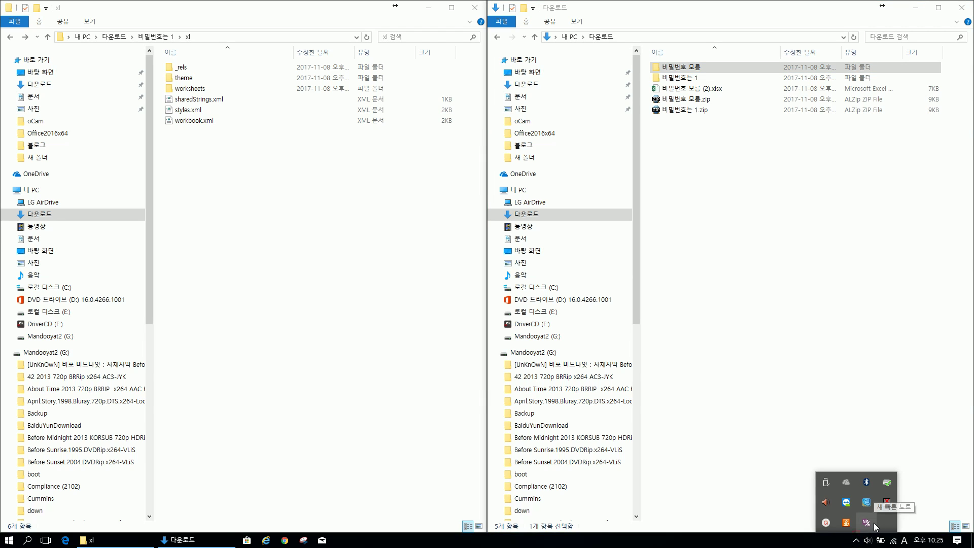
mouse_move(826, 524)
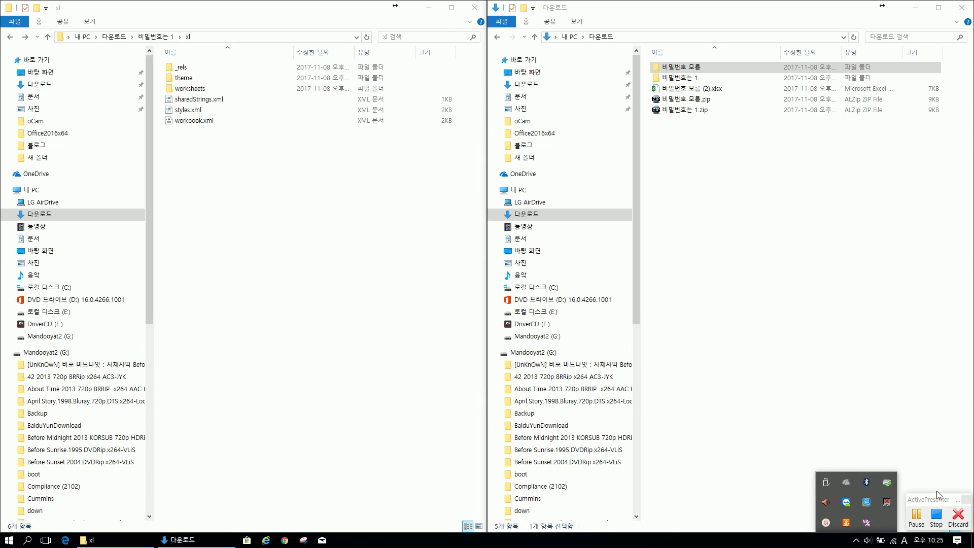
drag(938, 500, 696, 239)
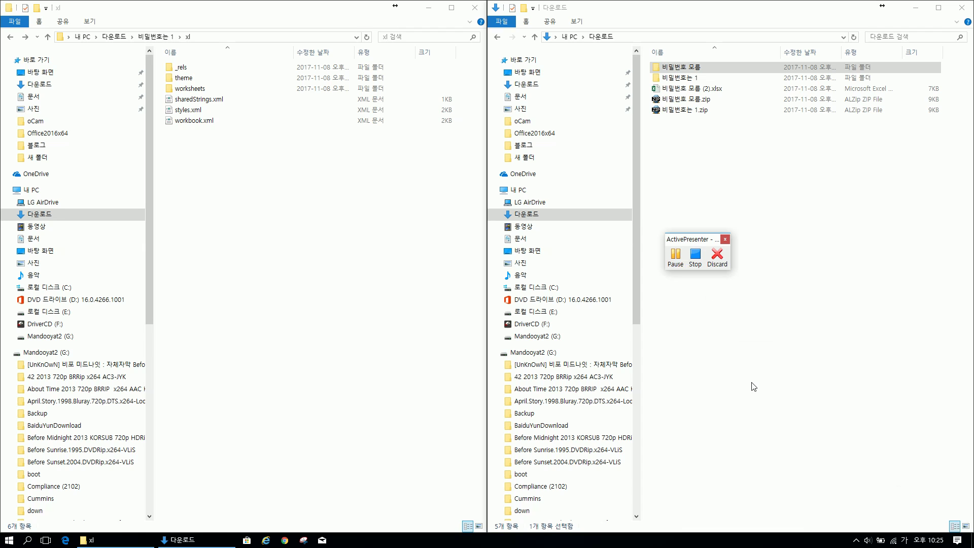